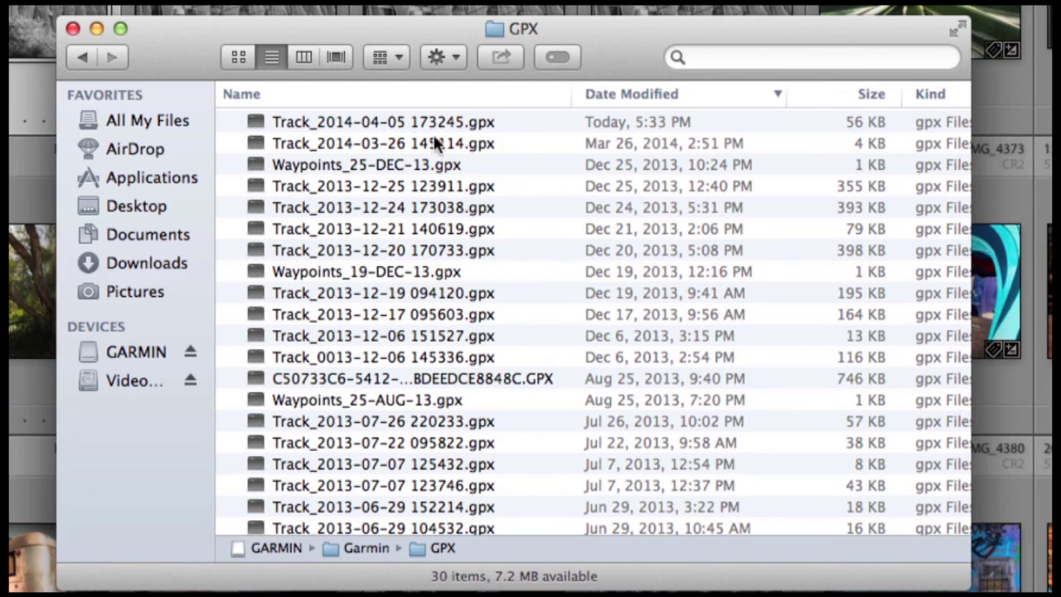
# Step: Select Track_2014-04-05 173245.gpx in the Garmin GPX folder and open Video Drive's Tracks folder in a second Finder window
pyautogui.click(325, 120)
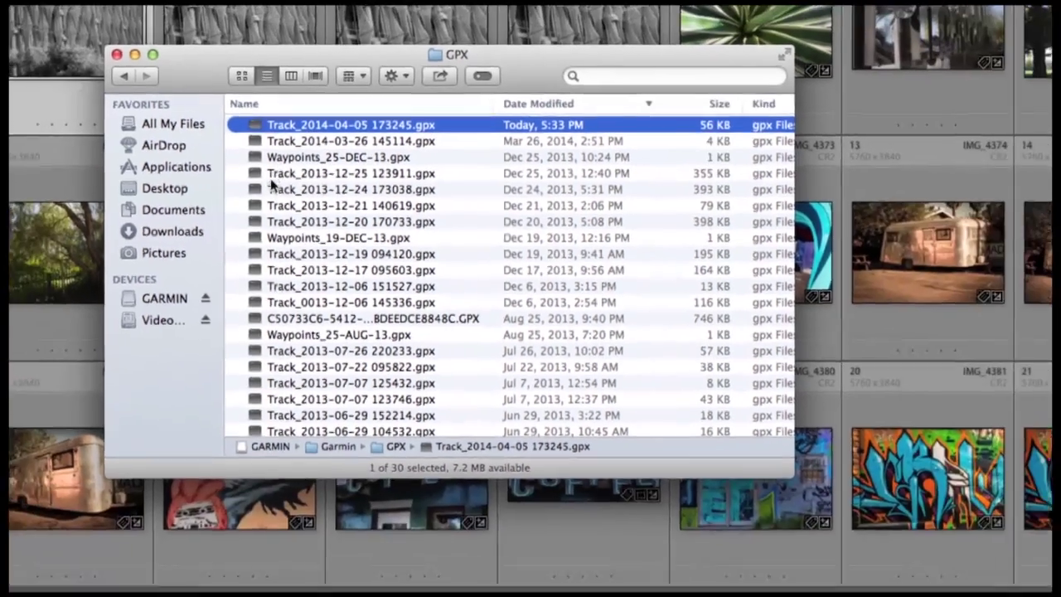
pyautogui.press('super+n')
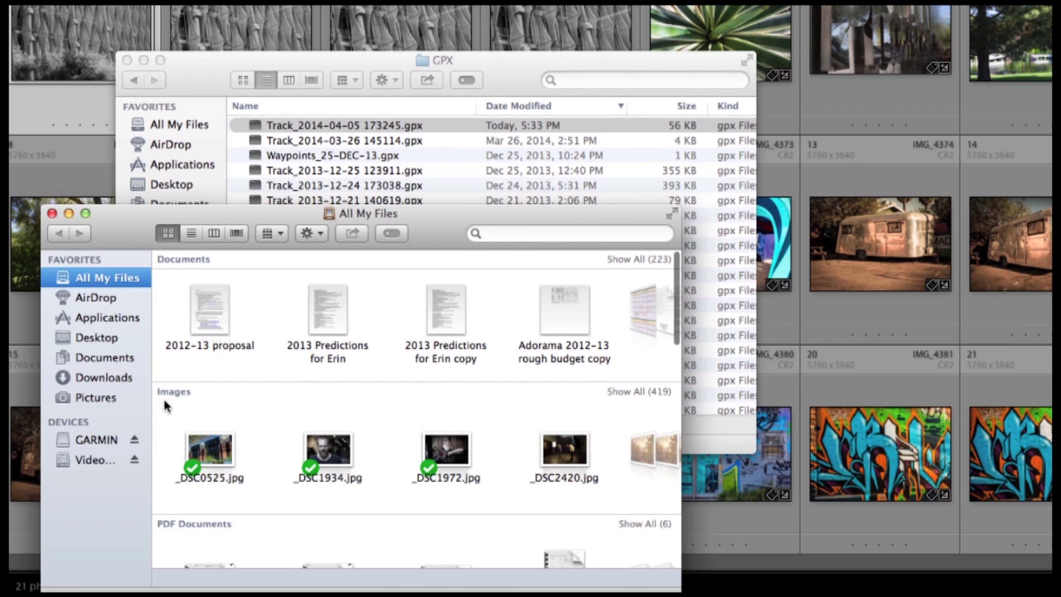
pyautogui.click(91, 461)
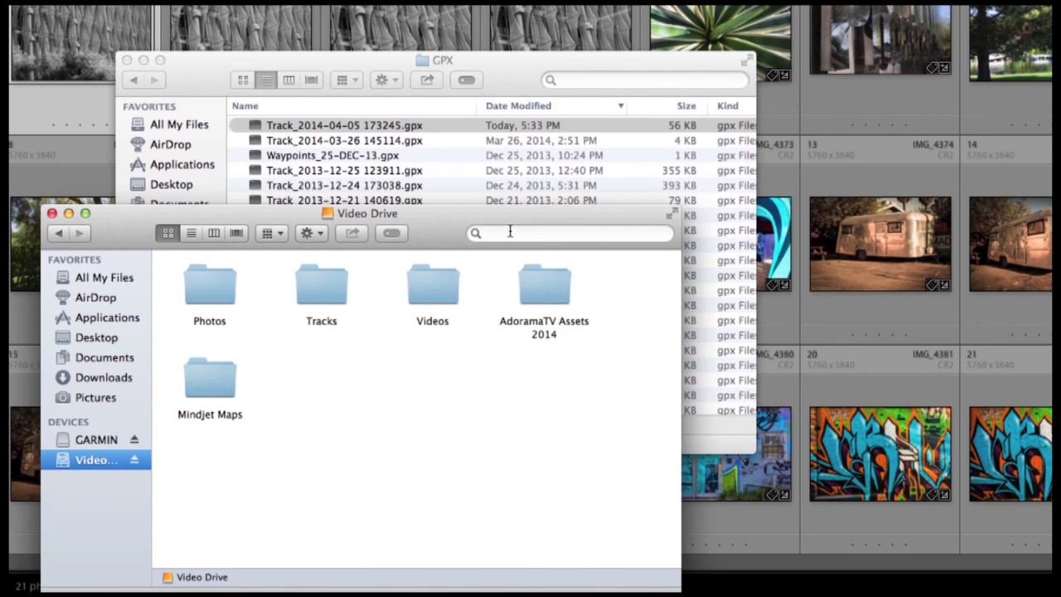
pyautogui.moveTo(515, 219); pyautogui.dragTo(878, 20)
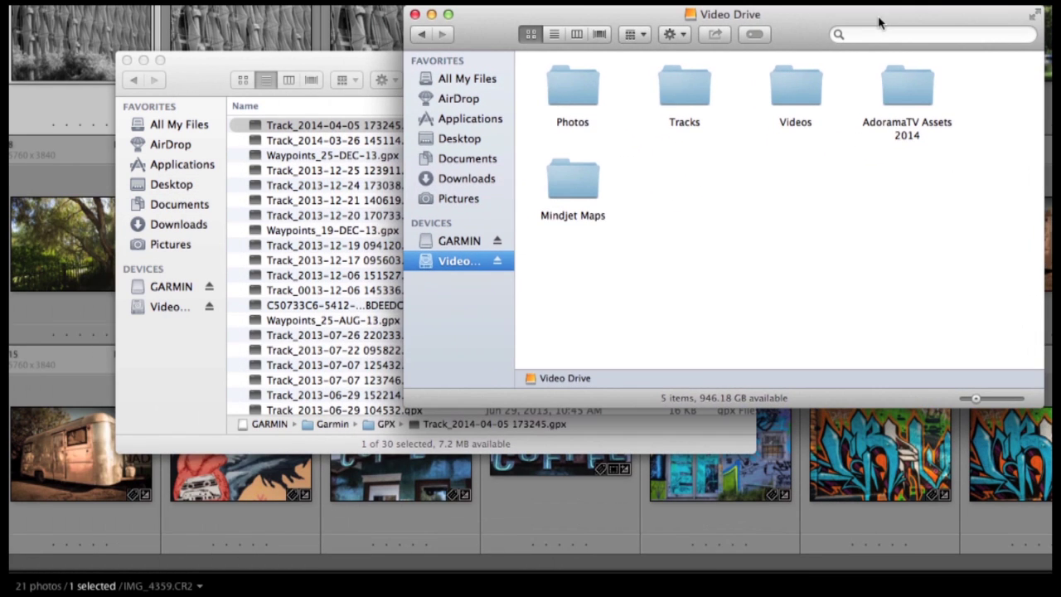
pyautogui.click(676, 94)
pyautogui.doubleClick(676, 93)
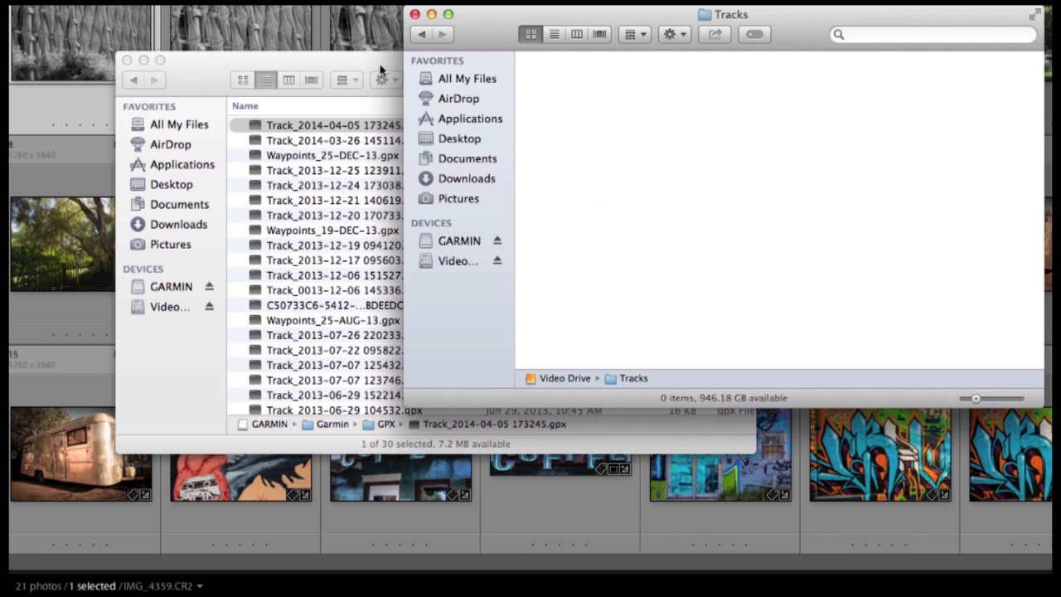
# Step: Arrange the GPX and Tracks windows side by side and copy Track_2014-04-05 173245.gpx into the Tracks folder
pyautogui.moveTo(207, 76); pyautogui.dragTo(21, 48)
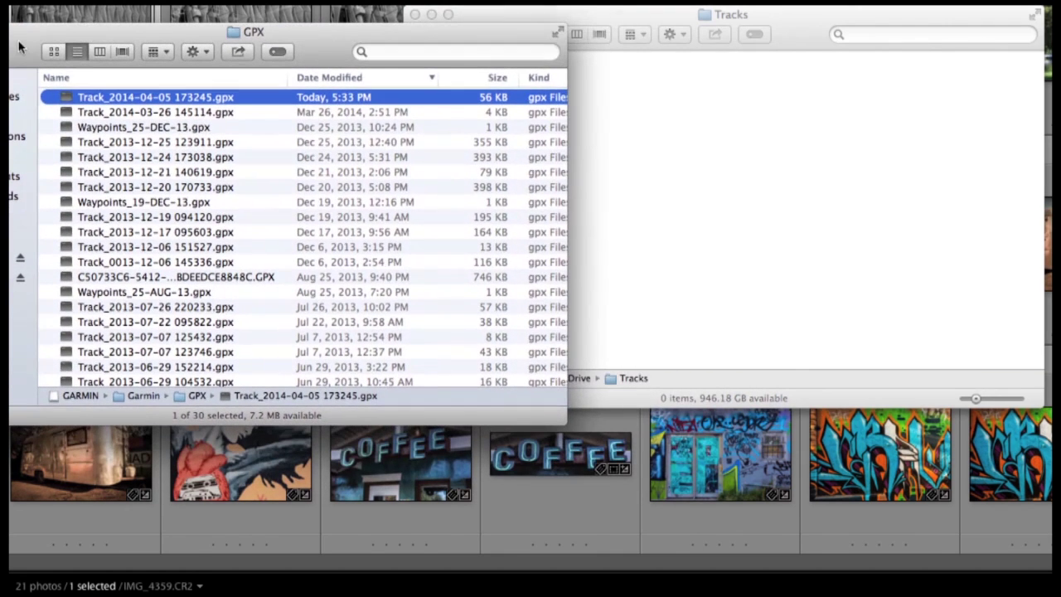
pyautogui.moveTo(792, 30); pyautogui.dragTo(928, 47)
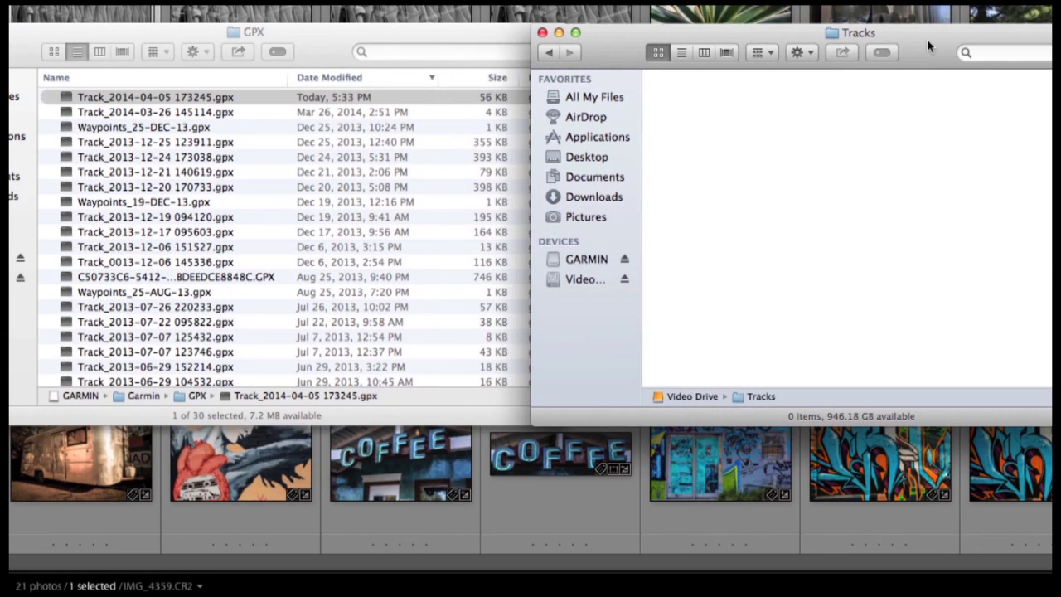
pyautogui.moveTo(67, 98); pyautogui.dragTo(694, 158)
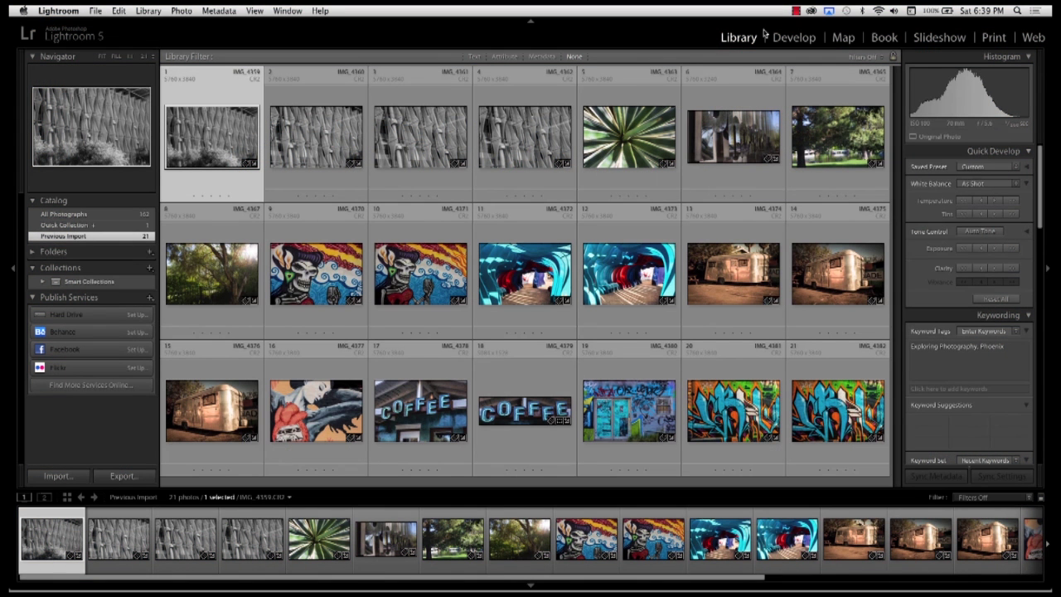
# Step: Switch to Lightroom's Map module and zoom the map out to the greater Phoenix area
pyautogui.click(841, 39)
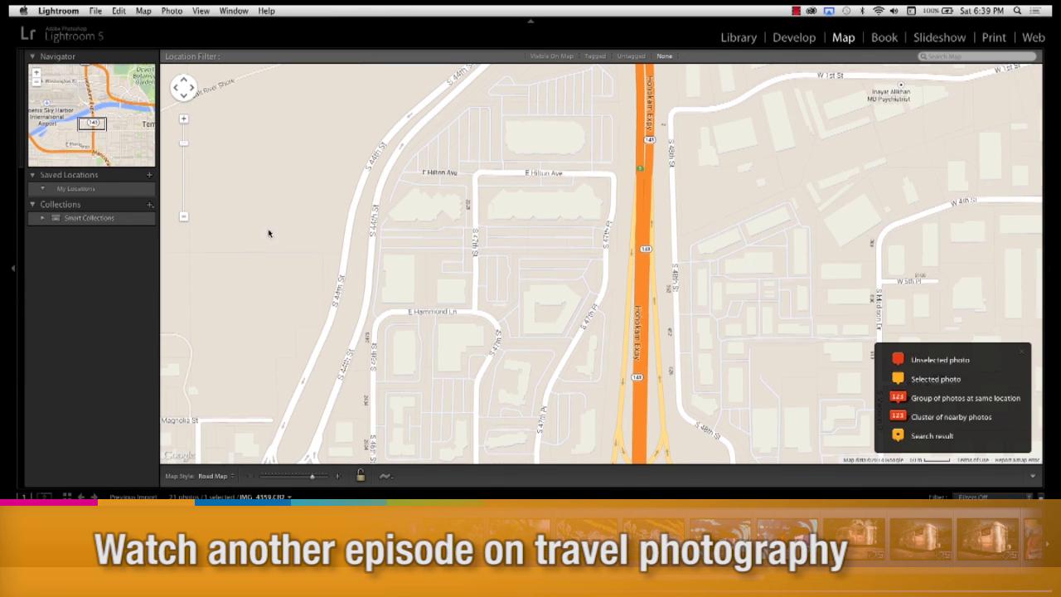
pyautogui.click(183, 218)
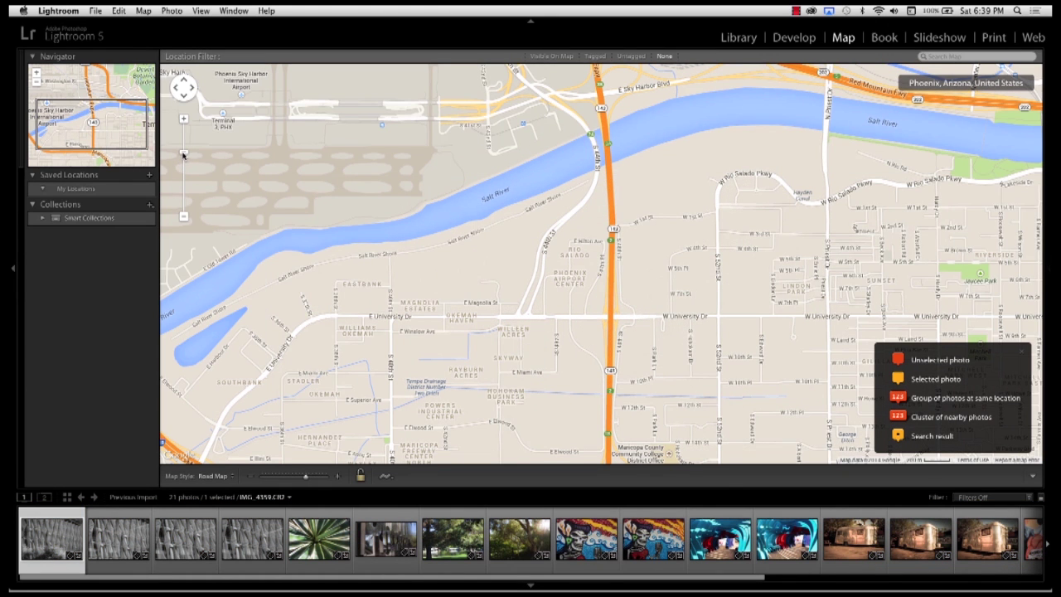
pyautogui.click(184, 166)
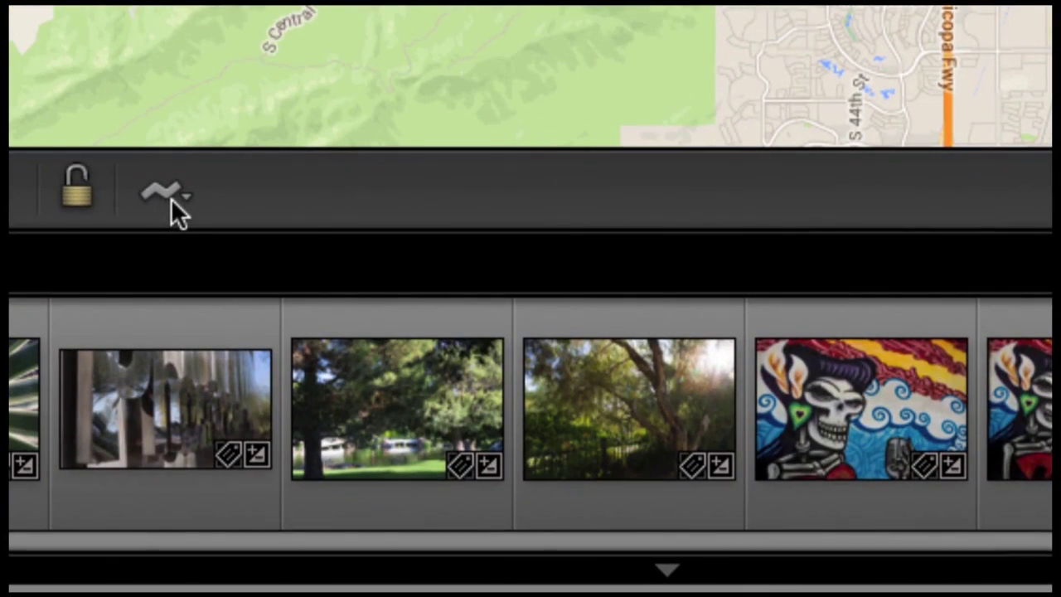
# Step: Load the tracklog Track_2014-04-05 173245.gpx from the Tracks folder on Video Drive onto the map
pyautogui.click(170, 199)
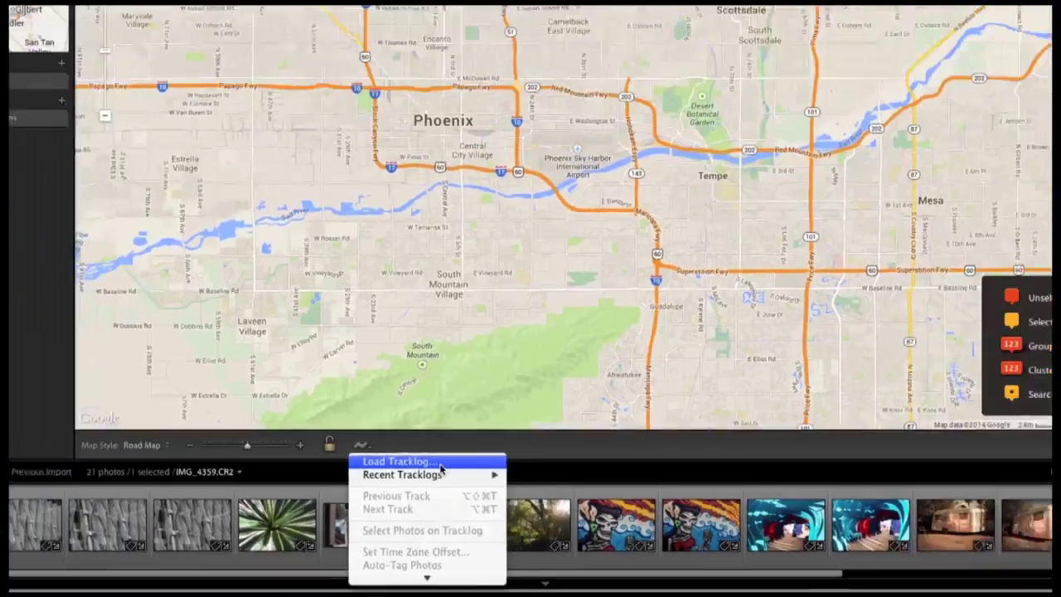
pyautogui.click(440, 465)
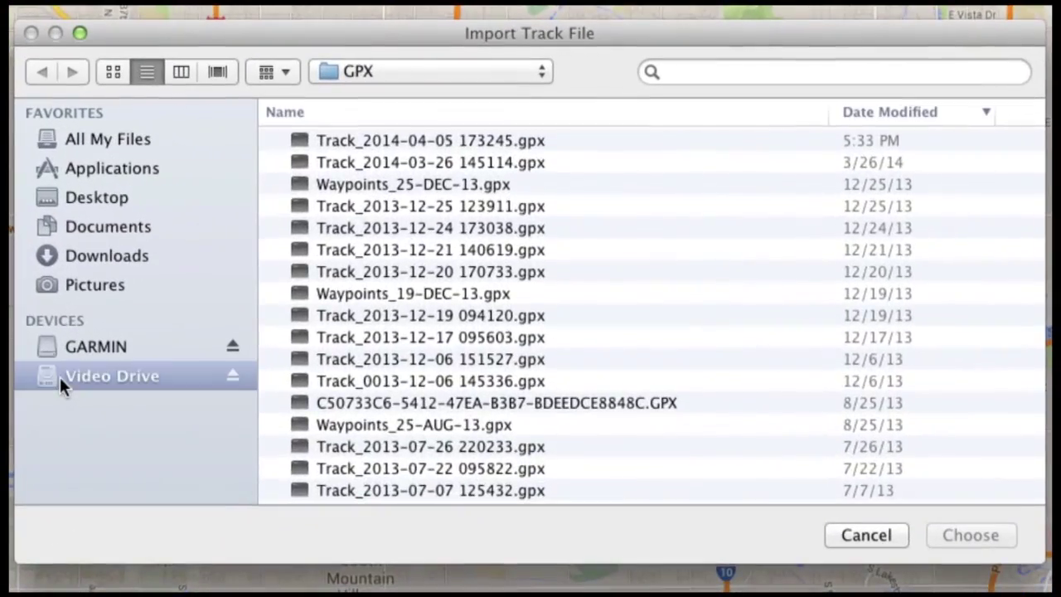
pyautogui.click(319, 260)
pyautogui.doubleClick(301, 139)
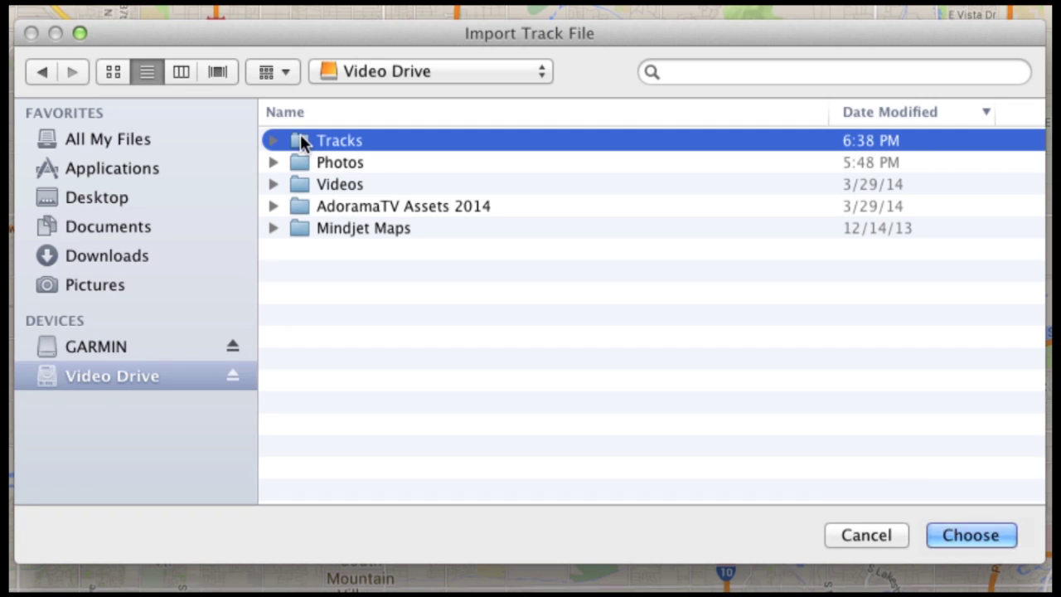
pyautogui.click(400, 144)
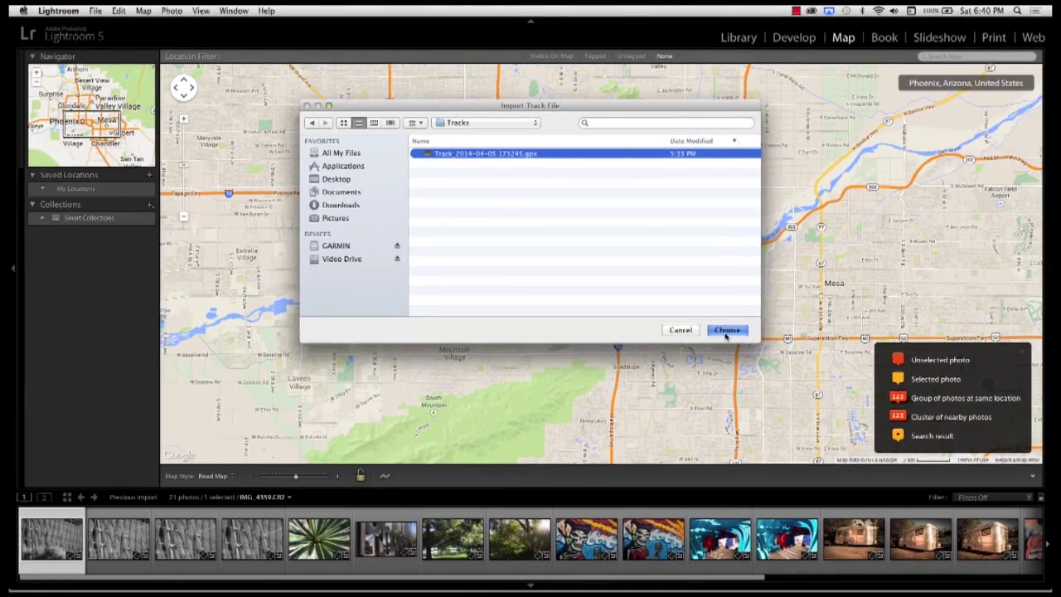
pyautogui.click(955, 528)
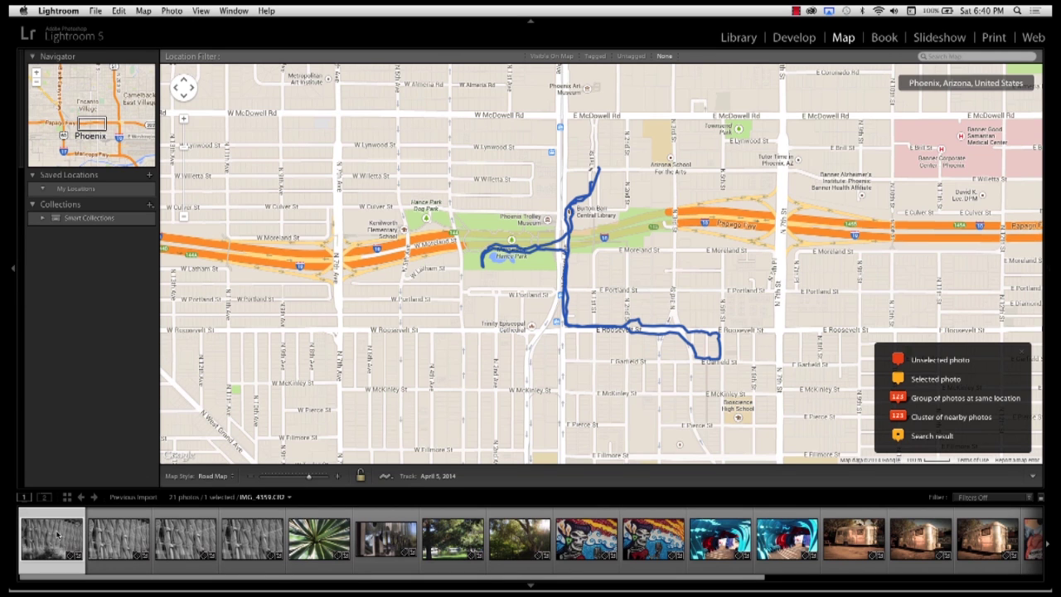
# Step: Select all 21 photos of the previous import and auto-tag them with locations from the loaded tracklog
pyautogui.click(319, 537)
pyautogui.scroll(-5, 323, 535)
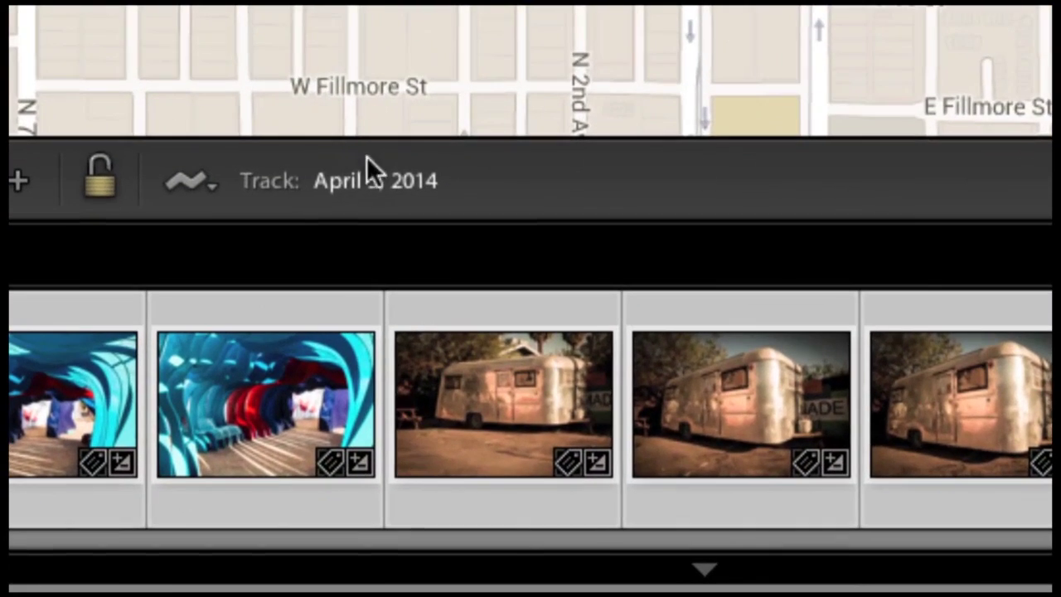
pyautogui.click(189, 183)
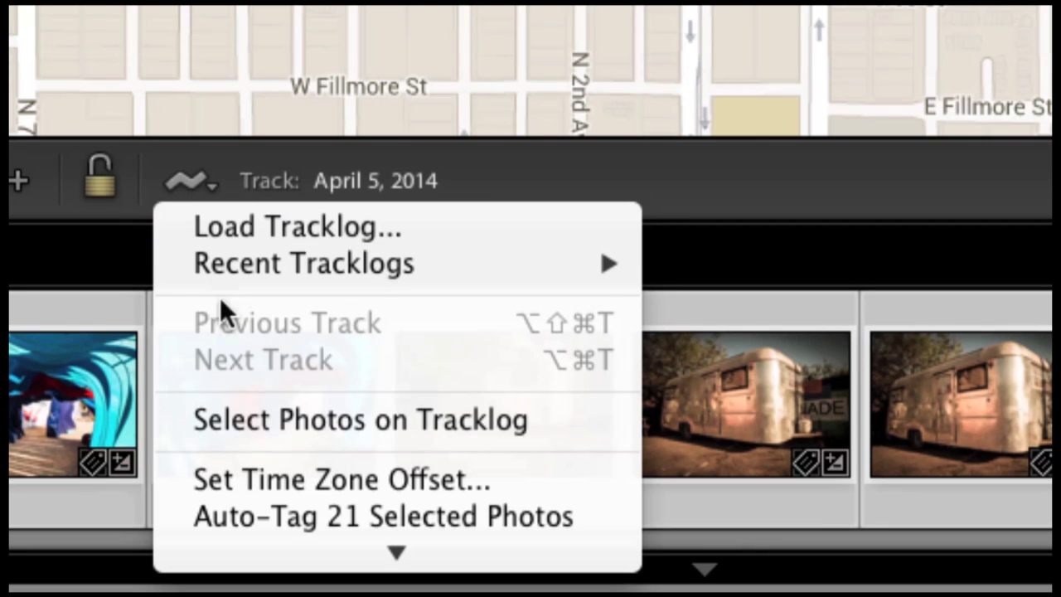
pyautogui.moveTo(309, 545)
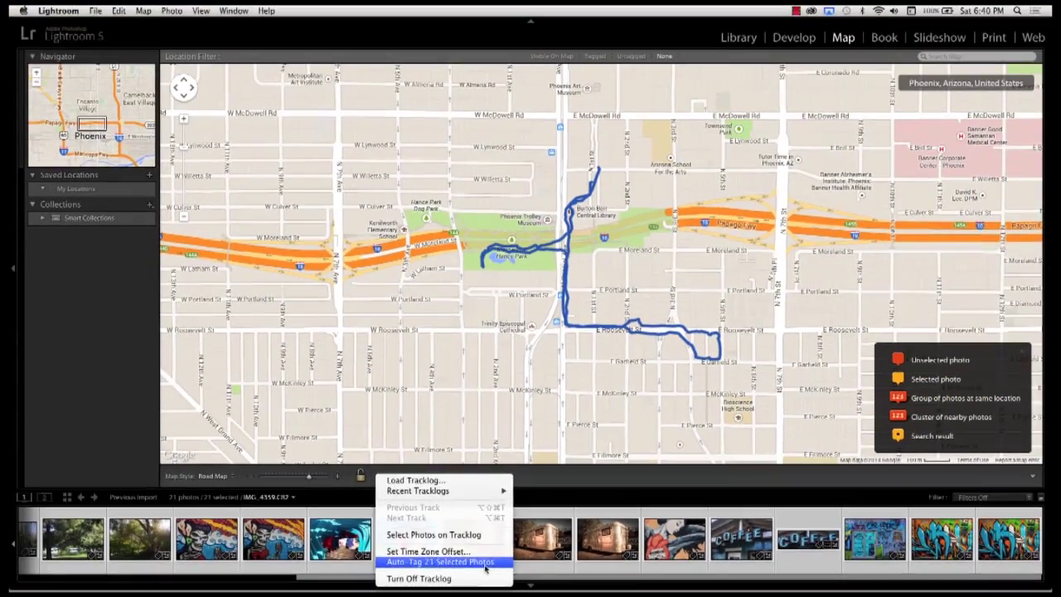
pyautogui.click(491, 555)
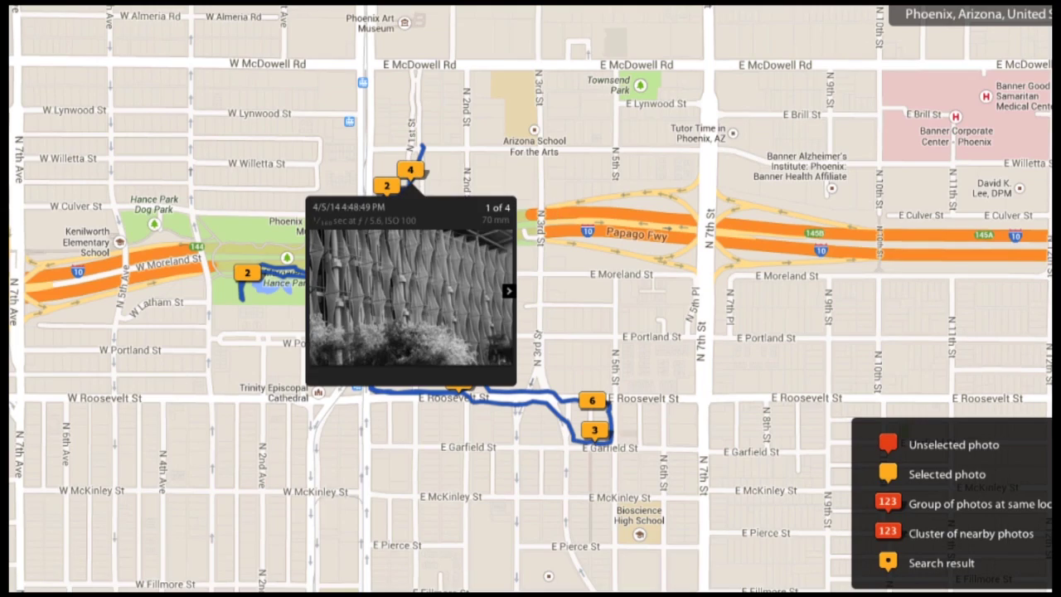
# Step: Examine the photo pins along the track and preview the photo pinned northeast of Burton Barr Central Library
pyautogui.scroll(1, 421, 294)
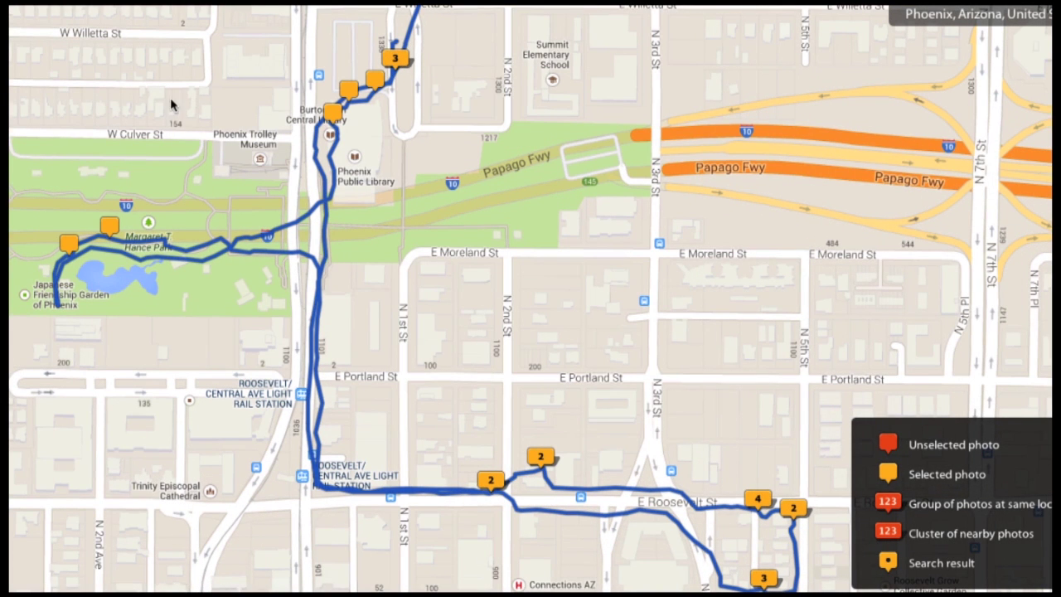
pyautogui.moveTo(404, 102); pyautogui.dragTo(348, 207)
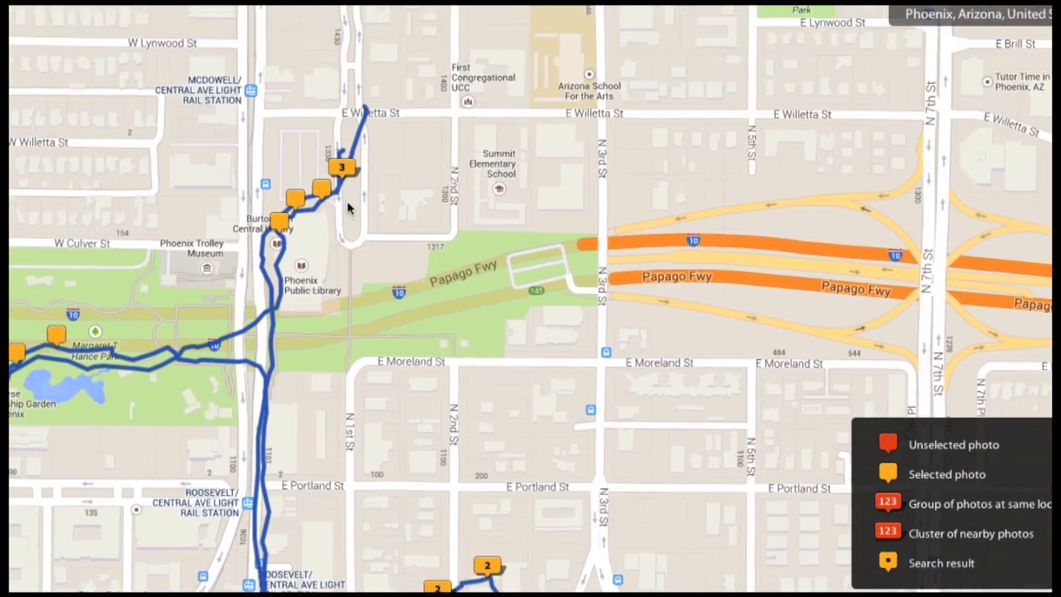
pyautogui.scroll(-3, 351, 187)
pyautogui.scroll(2, 354, 186)
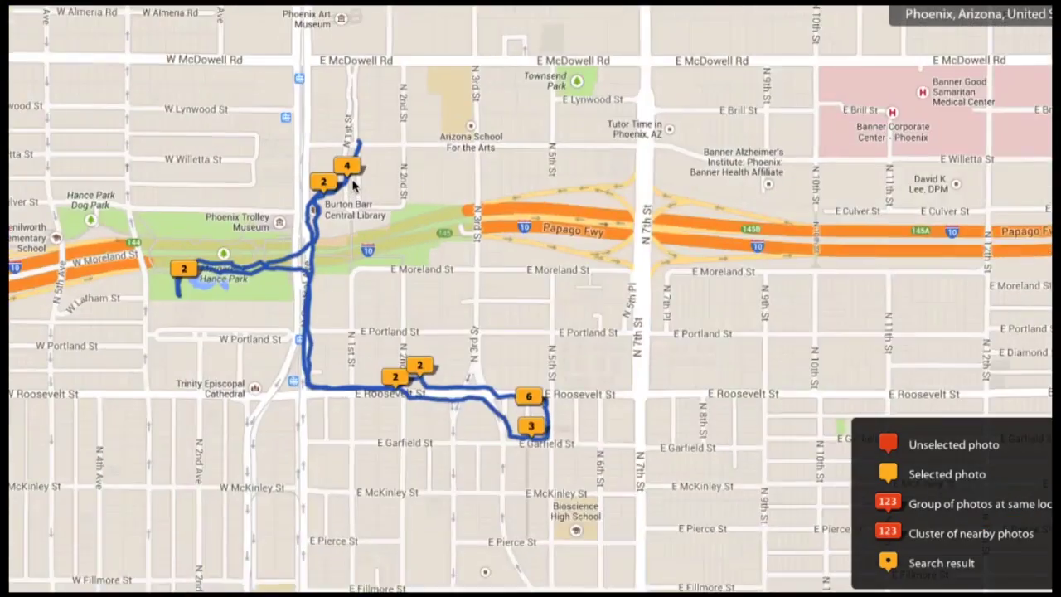
pyautogui.scroll(3, 352, 185)
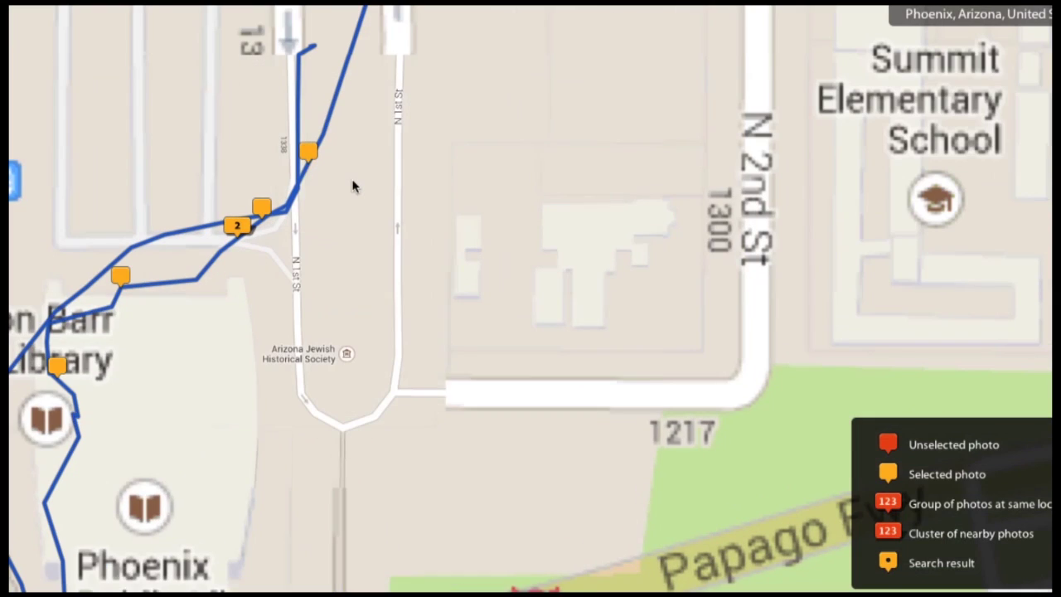
pyautogui.moveTo(307, 160)
pyautogui.click(307, 154)
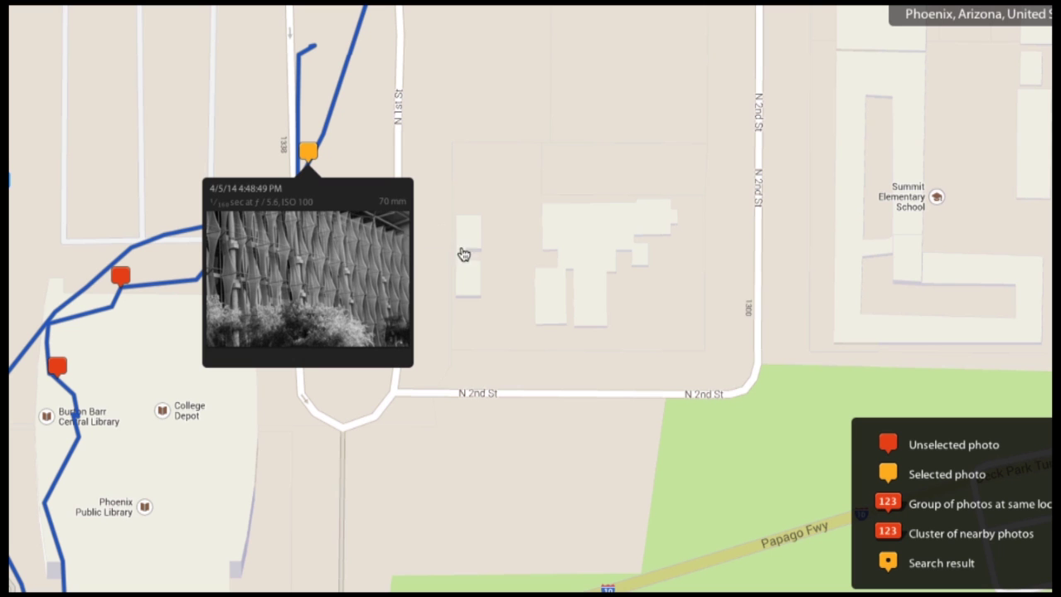
# Step: Deselect the pinned photo and set the map style to Satellite
pyautogui.click(438, 244)
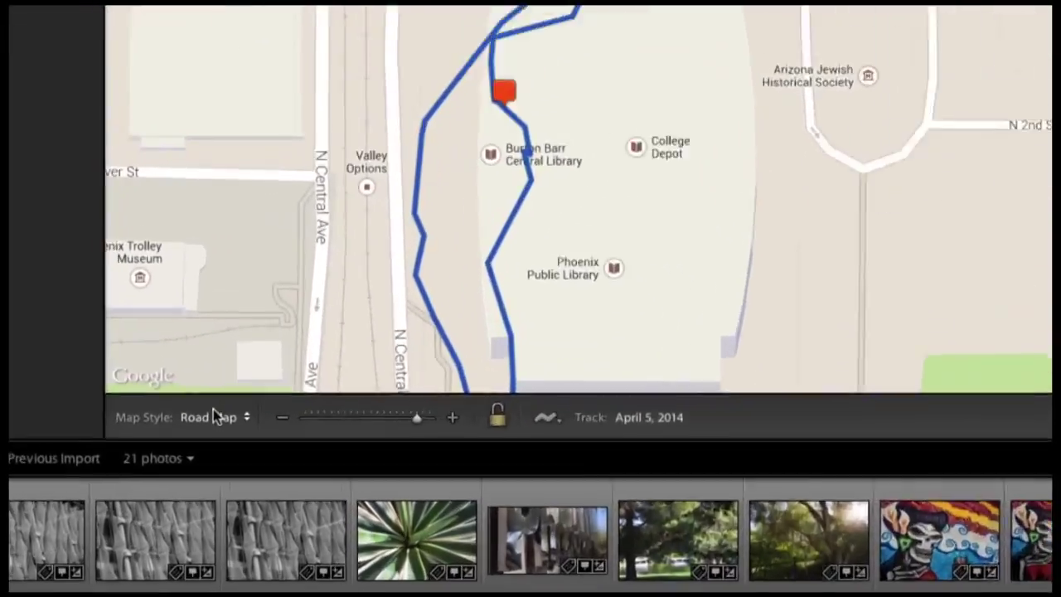
pyautogui.click(215, 475)
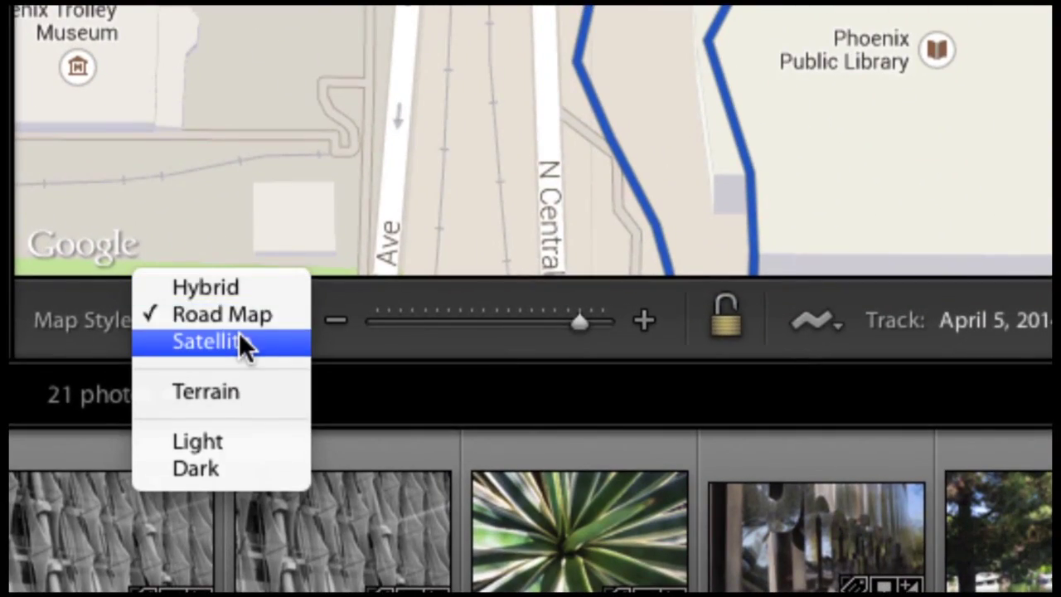
pyautogui.click(240, 338)
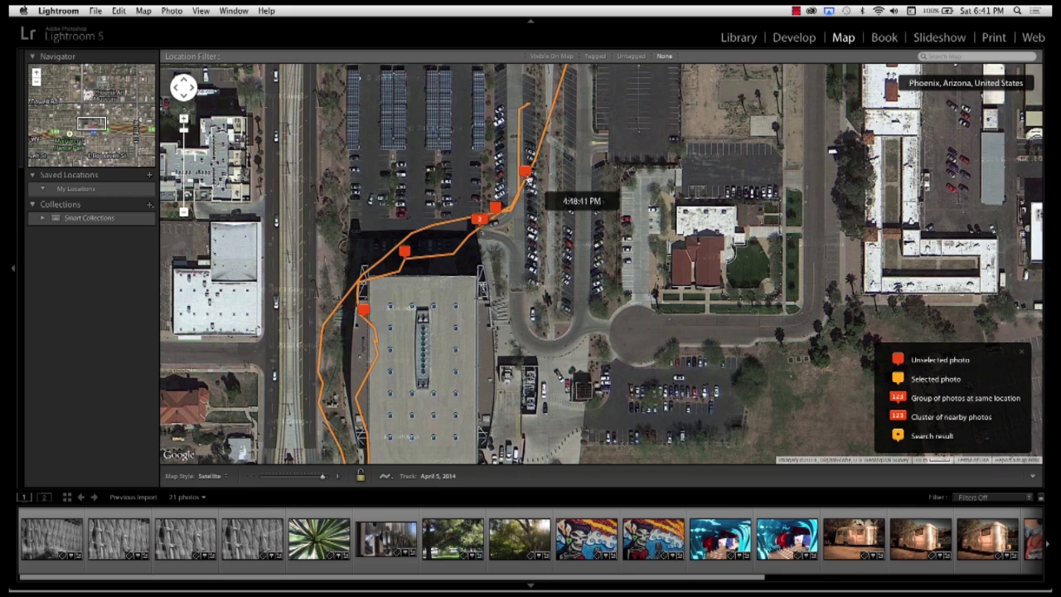
# Step: Preview the photos at the two-photo pin by the parking lot north of the library
pyautogui.click(494, 208)
pyautogui.click(479, 220)
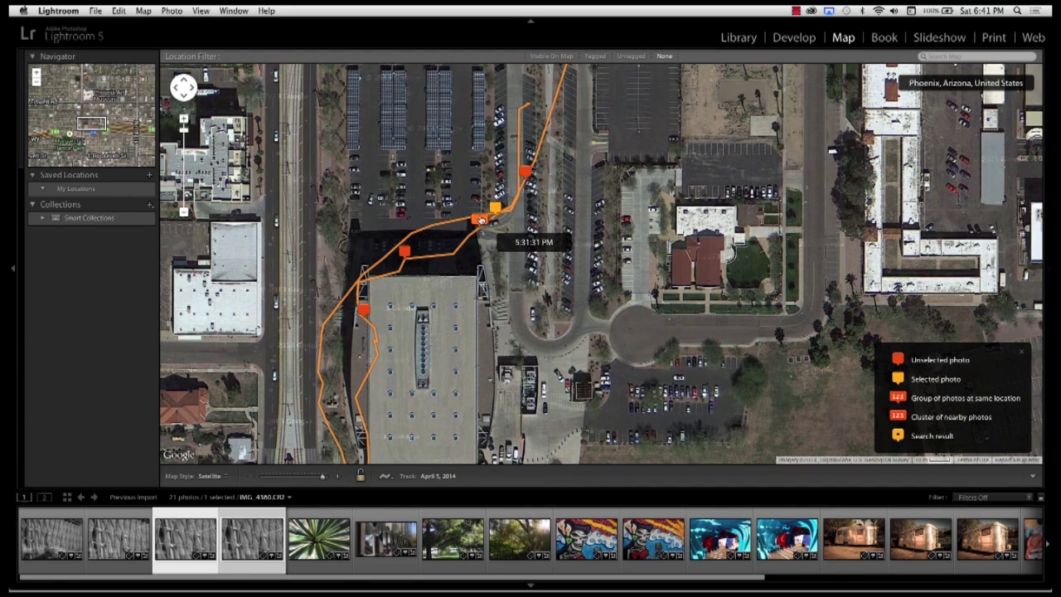
pyautogui.moveTo(479, 222)
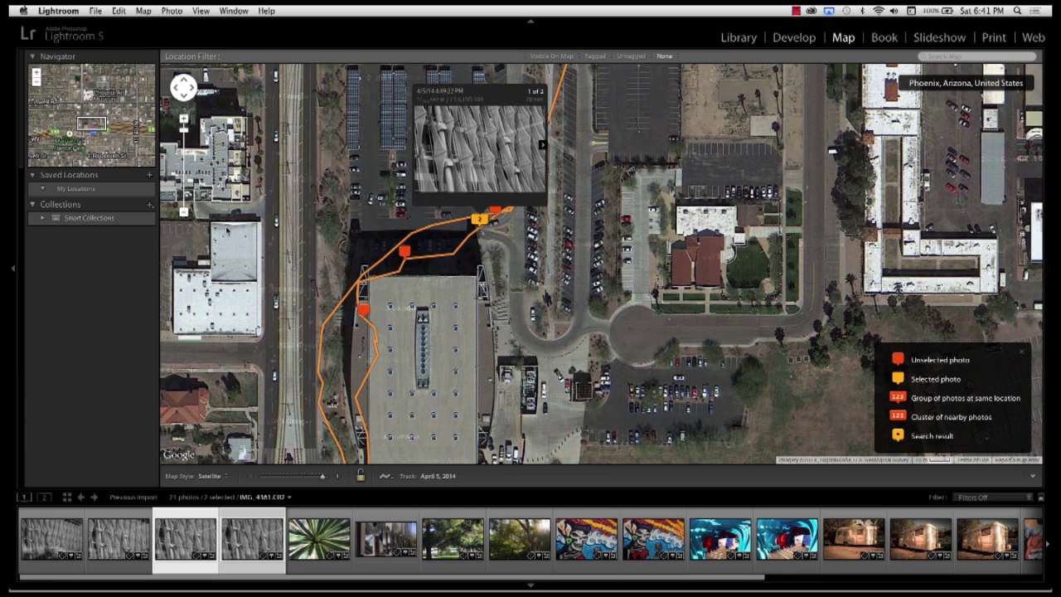
# Step: Preview the photos of the blue mural passage at the two-photo pin just north of Roosevelt Street
pyautogui.click(183, 211)
pyautogui.click(184, 212)
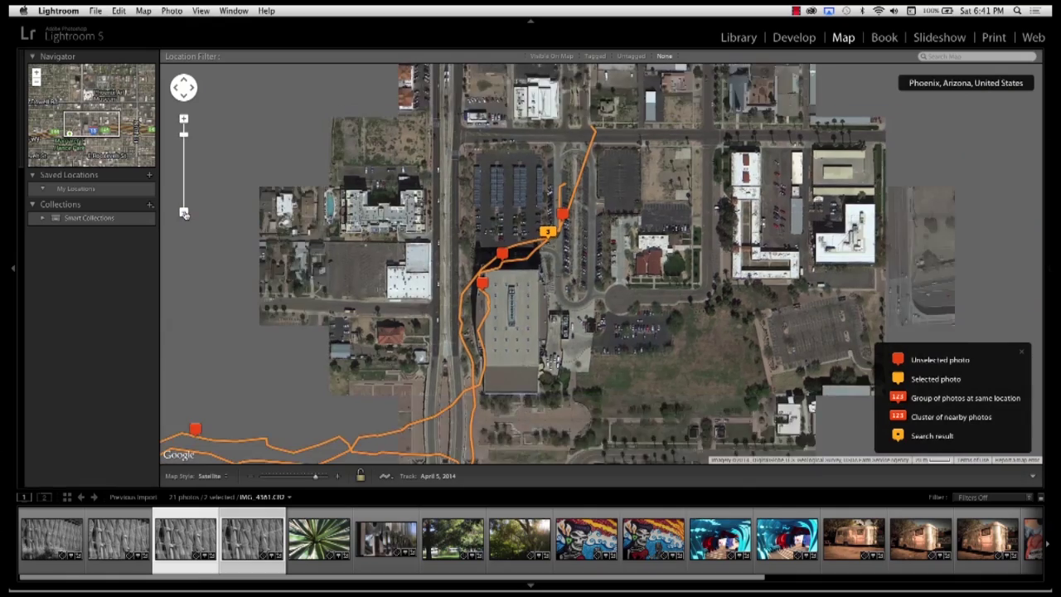
pyautogui.moveTo(363, 310); pyautogui.dragTo(425, 197)
pyautogui.click(618, 351)
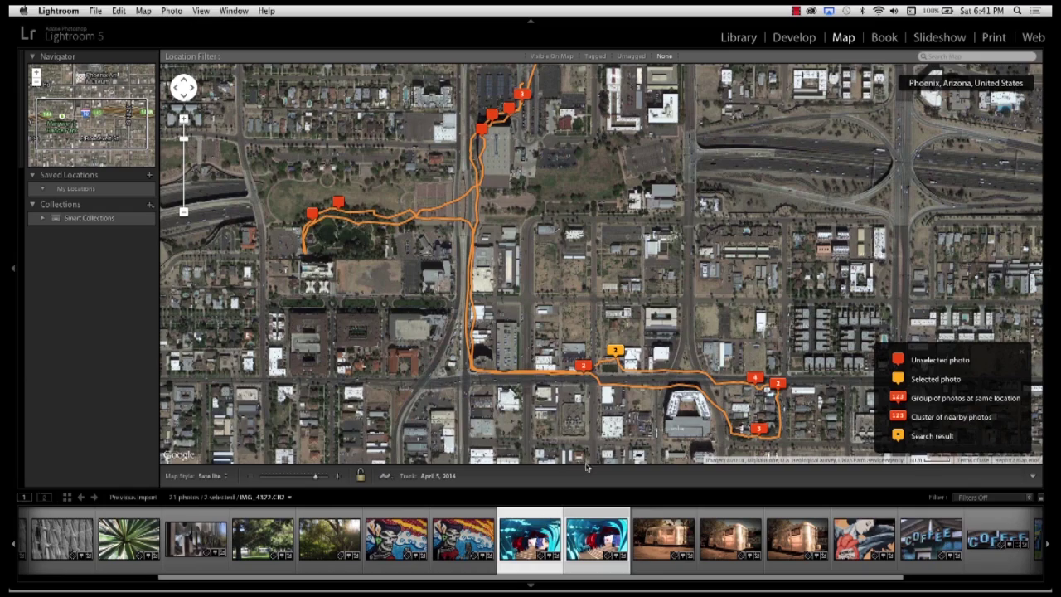
pyautogui.moveTo(617, 354)
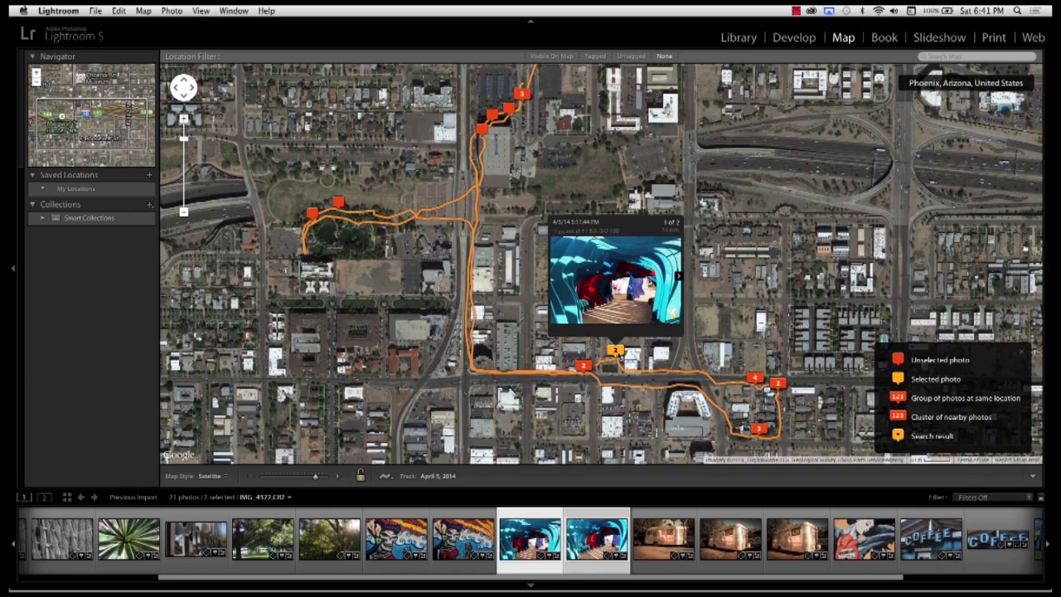
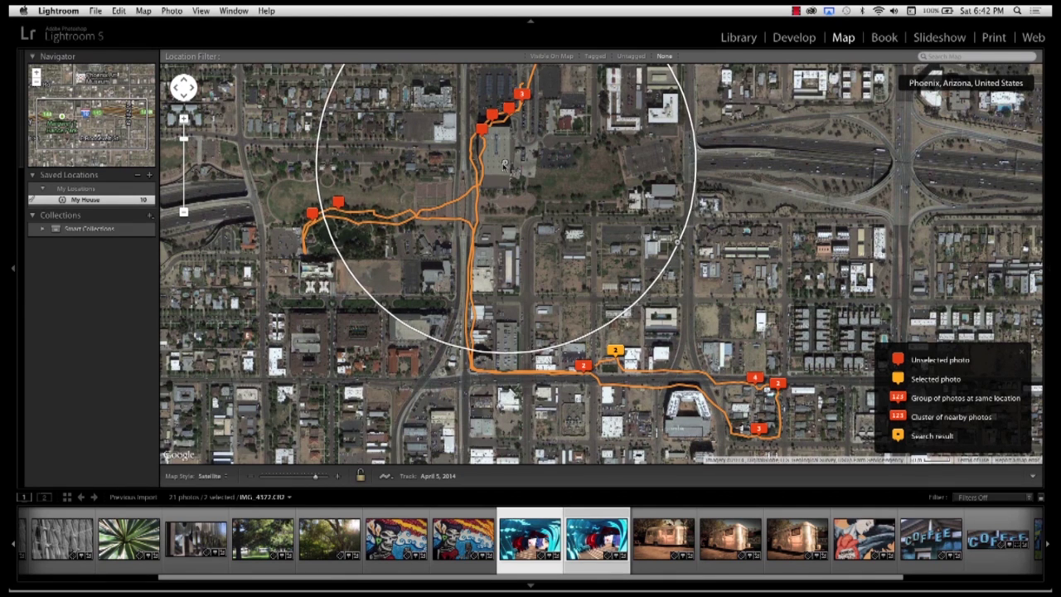
# Step: Shrink the radius of the My House saved location's circle around the library
pyautogui.moveTo(674, 246); pyautogui.dragTo(633, 215)
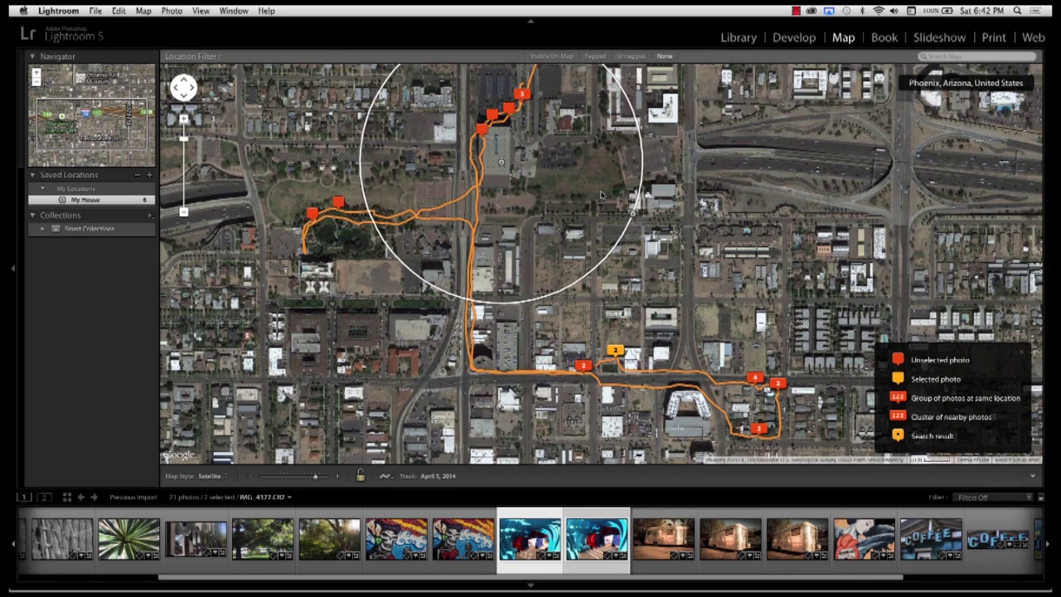
# Step: Mark the My House saved location as private in its location options and save the change
pyautogui.scroll(3, 602, 196)
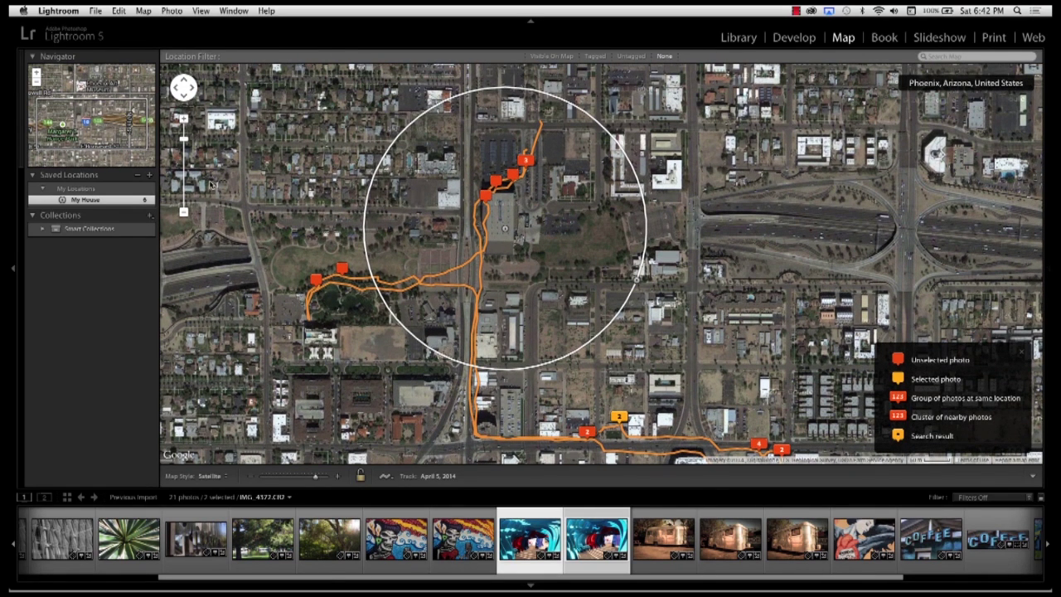
pyautogui.moveTo(94, 203)
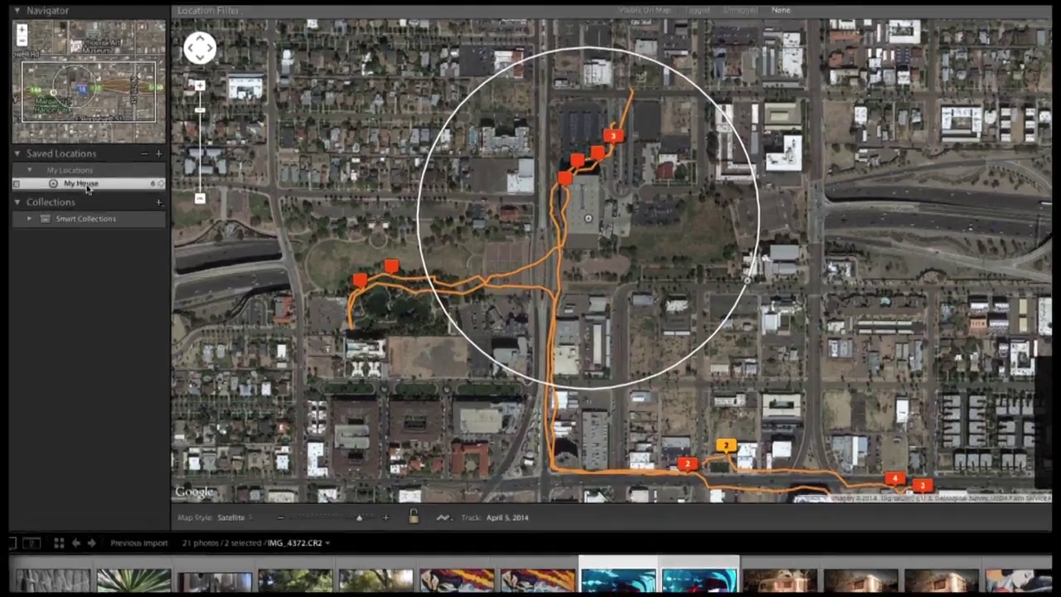
pyautogui.rightClick(90, 202)
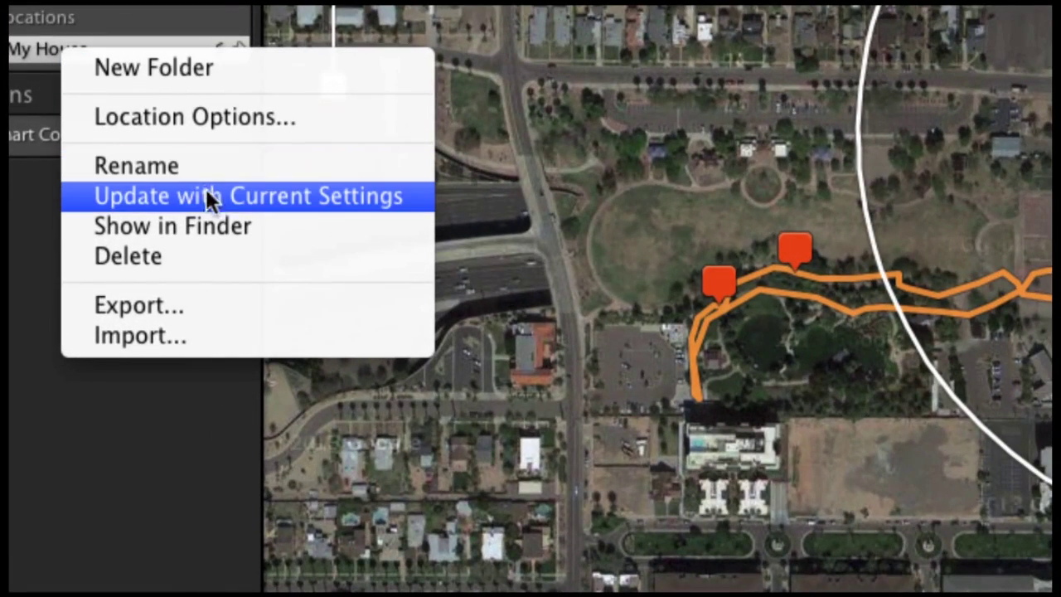
pyautogui.click(242, 123)
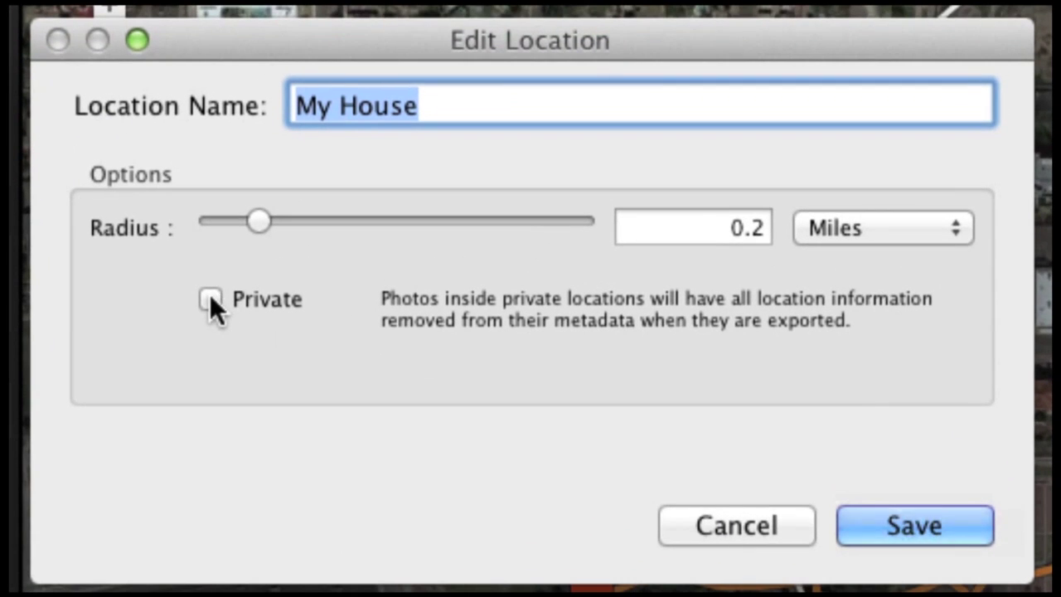
pyautogui.click(211, 300)
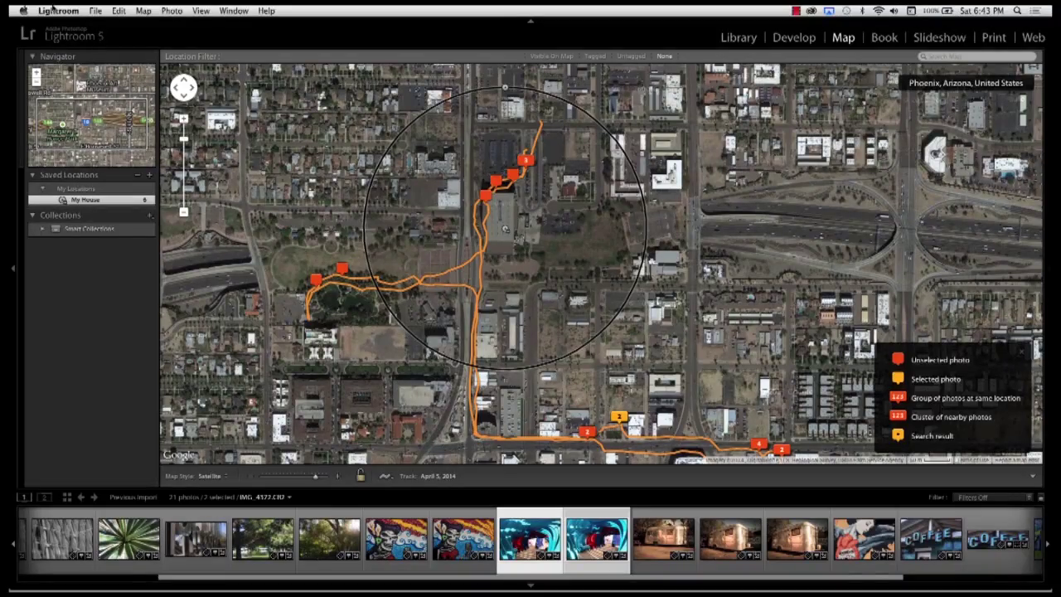
# Step: Examine the metadata editing and reverse geocoding options in the Catalog Settings, and close the settings
pyautogui.click(55, 11)
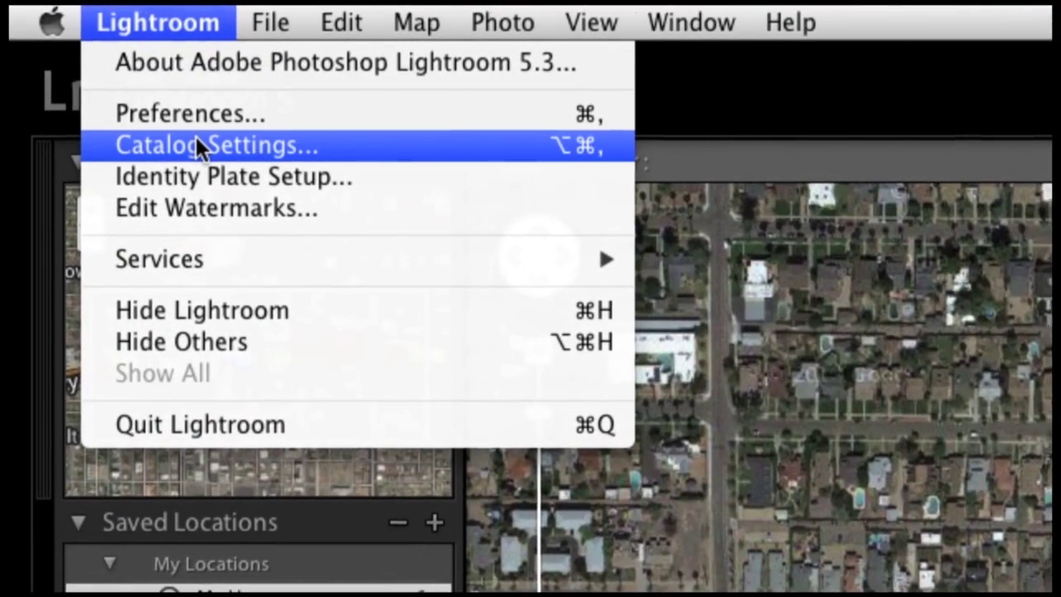
pyautogui.click(199, 142)
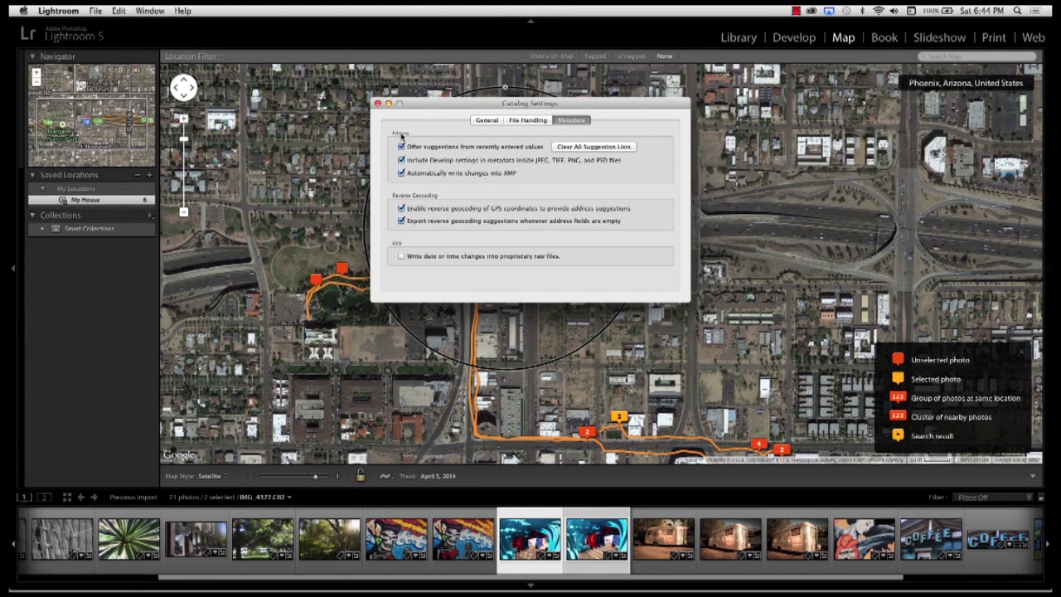
pyautogui.click(377, 103)
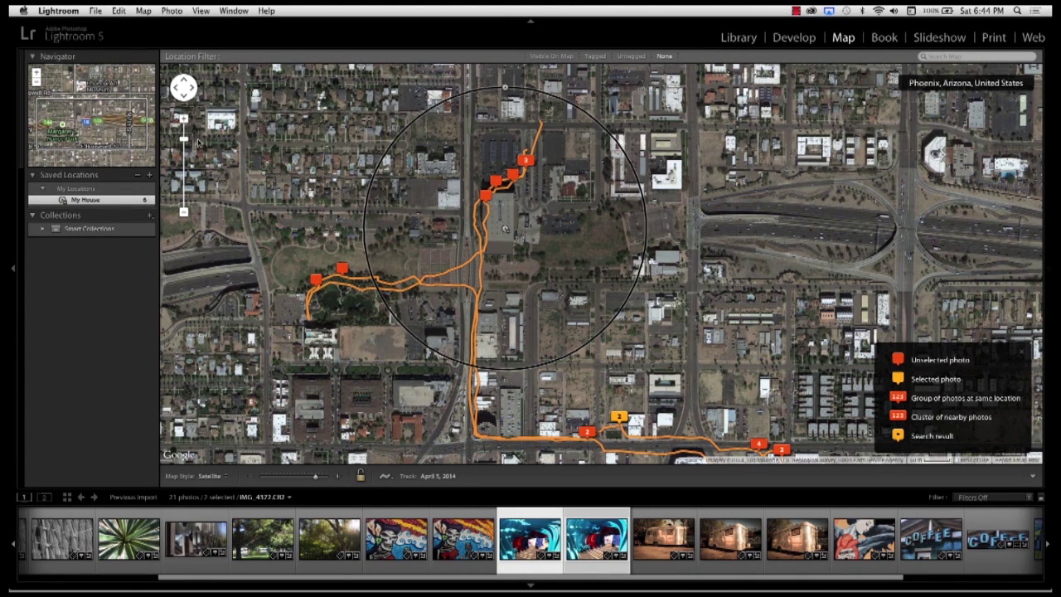
# Step: Try export settings for the blue mural photo IMG_4372.CR2 with All Metadata included and Remove Location Info toggled, and cancel the export
pyautogui.click(536, 567)
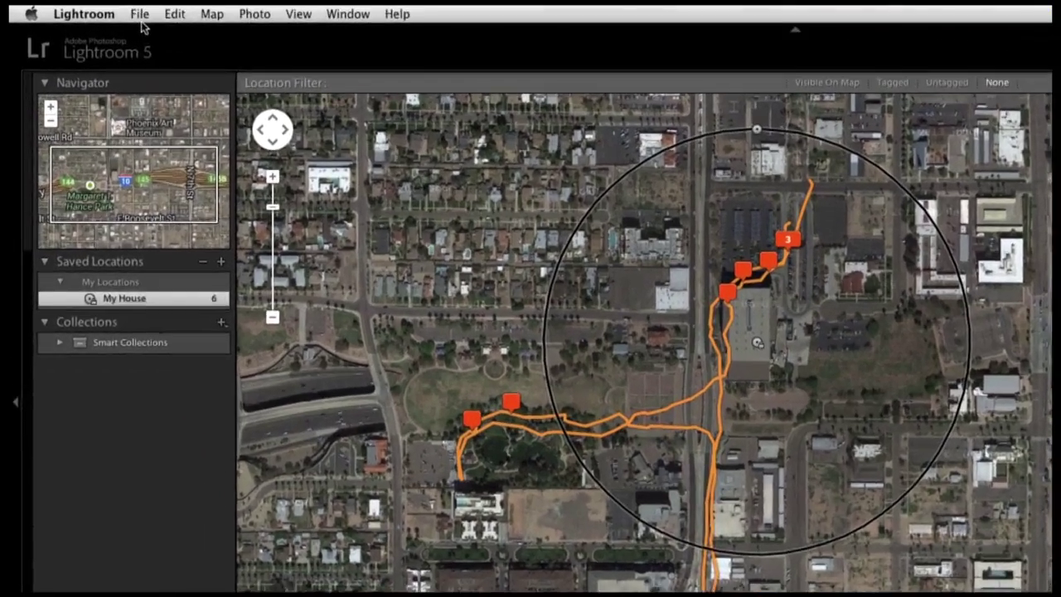
pyautogui.click(96, 10)
pyautogui.click(210, 236)
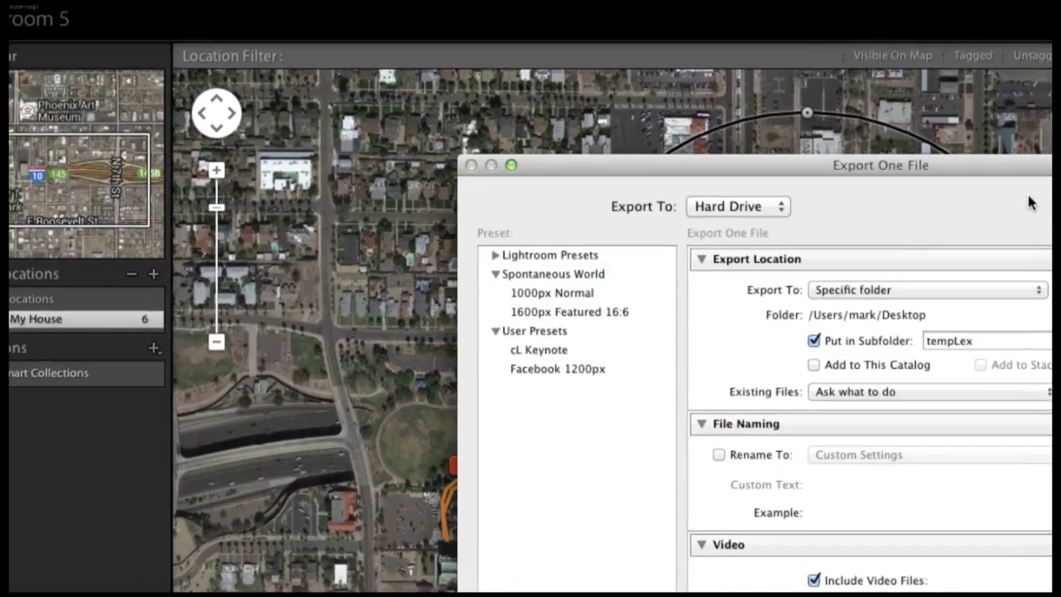
pyautogui.scroll(-15, 441, 359)
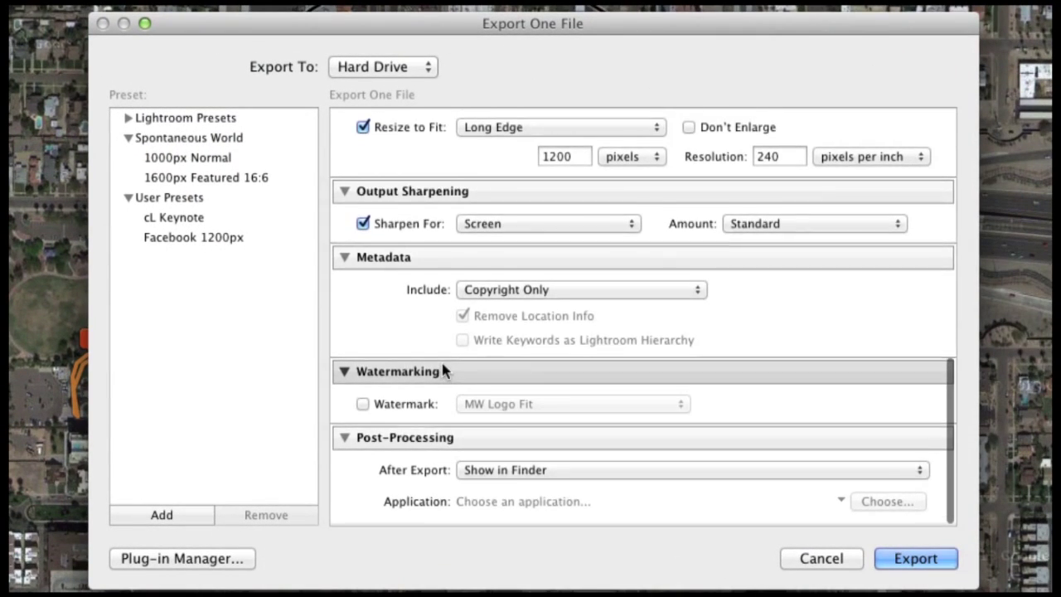
pyautogui.click(534, 295)
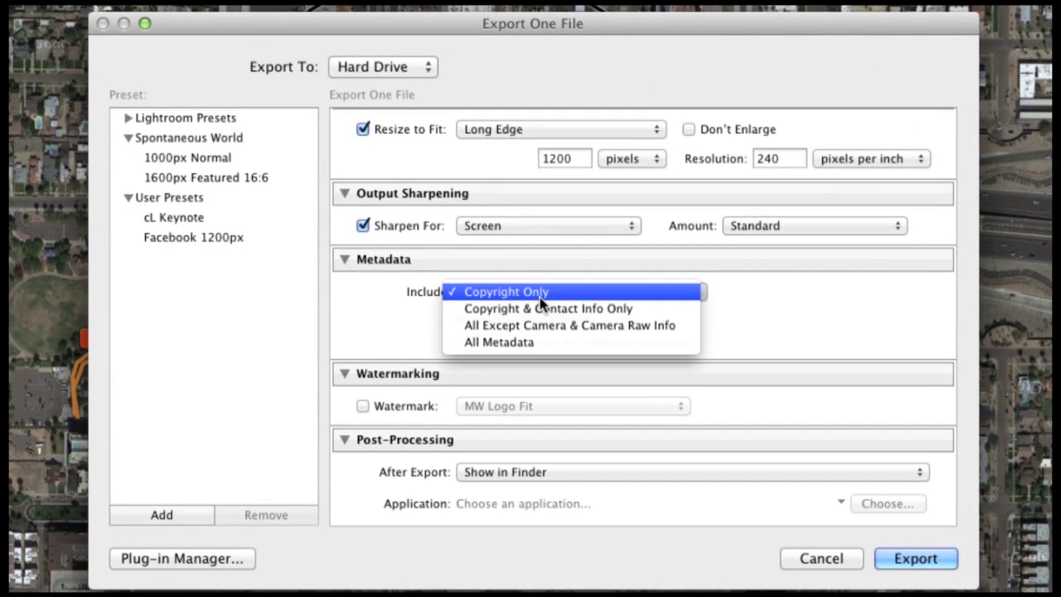
pyautogui.click(553, 342)
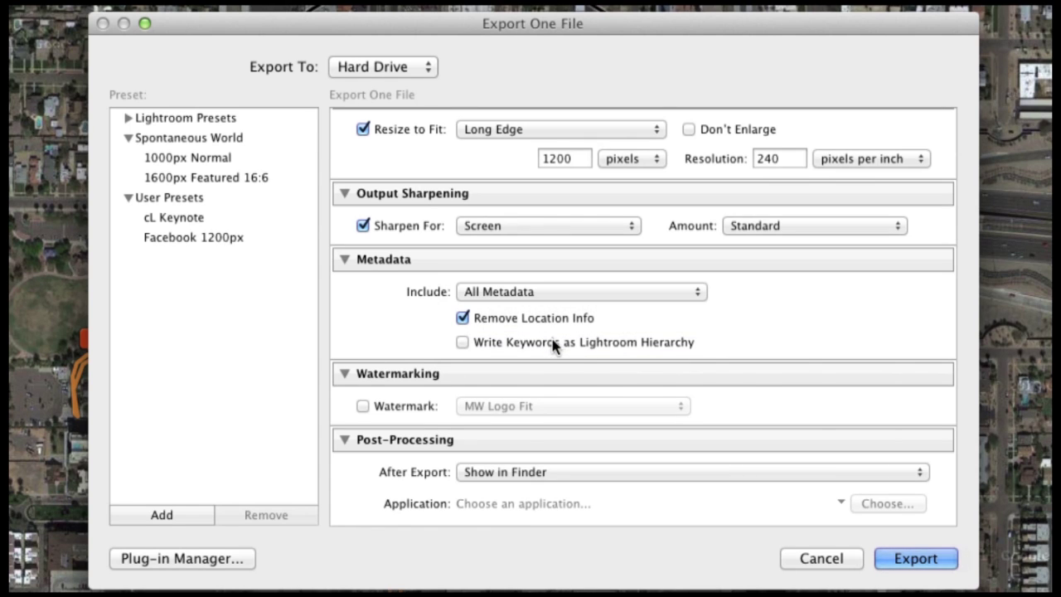
pyautogui.click(479, 323)
pyautogui.click(817, 558)
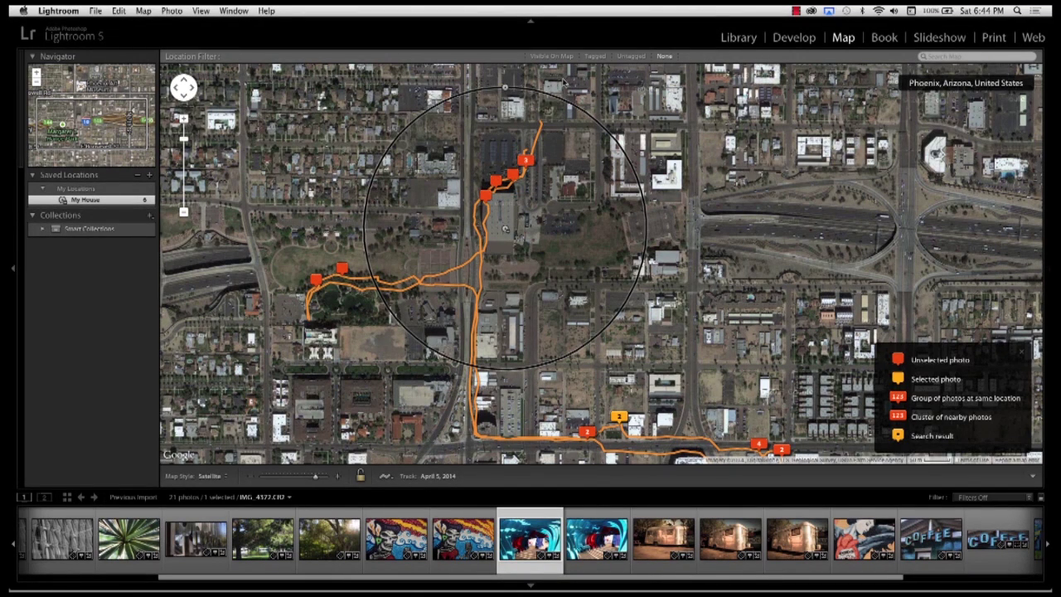
# Step: Open the Quick Collection in the Library module and show its seminar audience photo enlarged
pyautogui.click(736, 40)
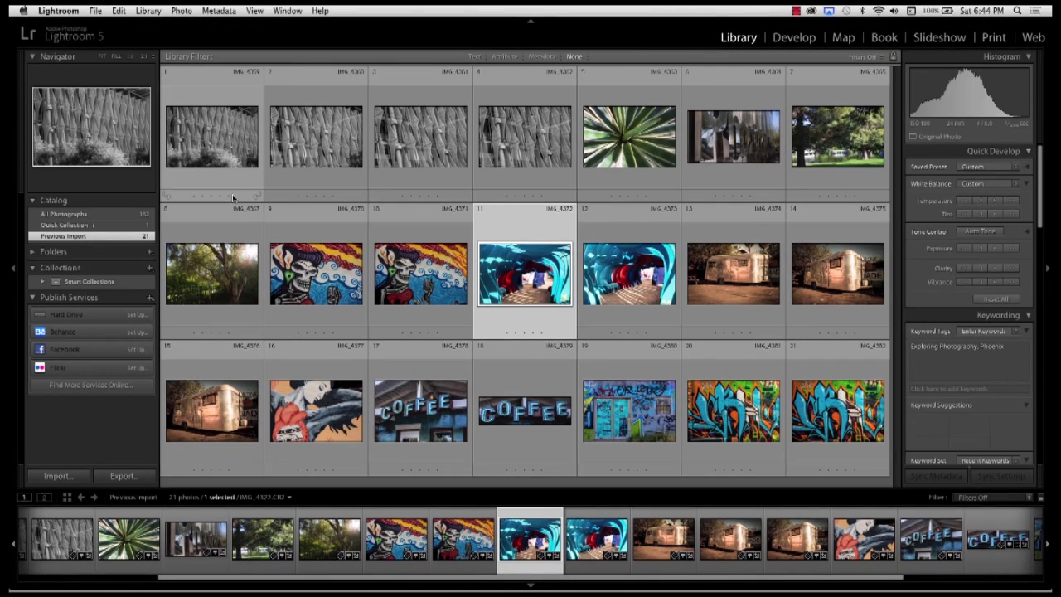
pyautogui.click(70, 225)
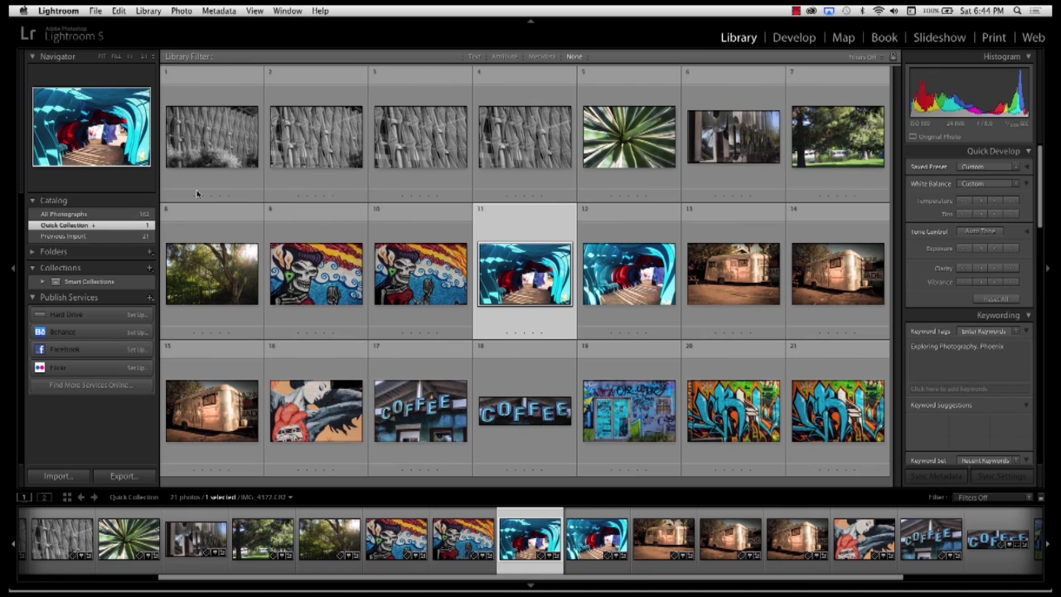
pyautogui.doubleClick(242, 143)
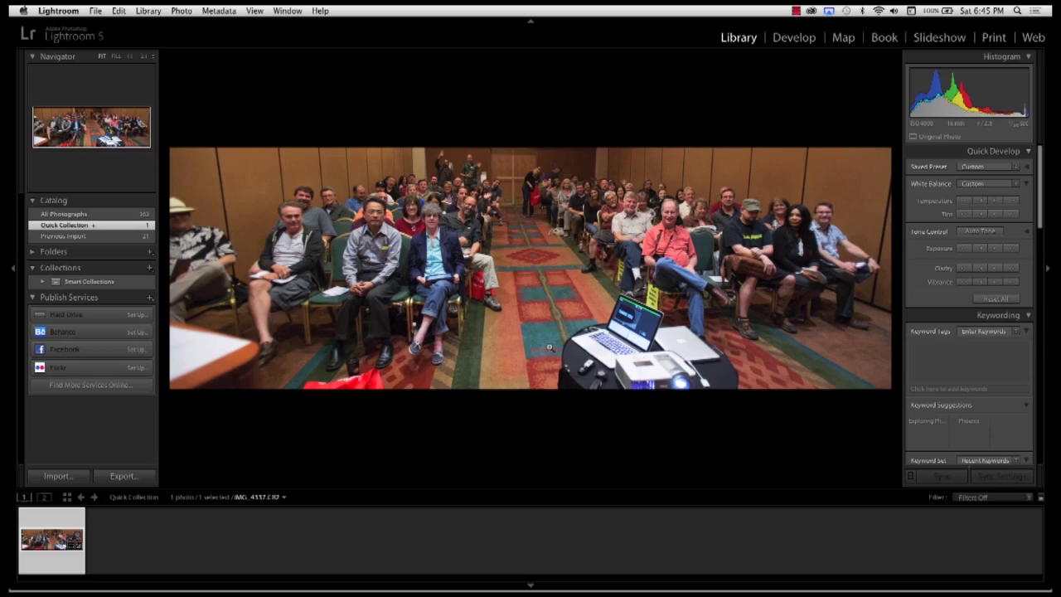
# Step: Search the map for "Airport hilton" and geotag the audience photo on the large grey-roofed building just south of the search result
pyautogui.click(842, 38)
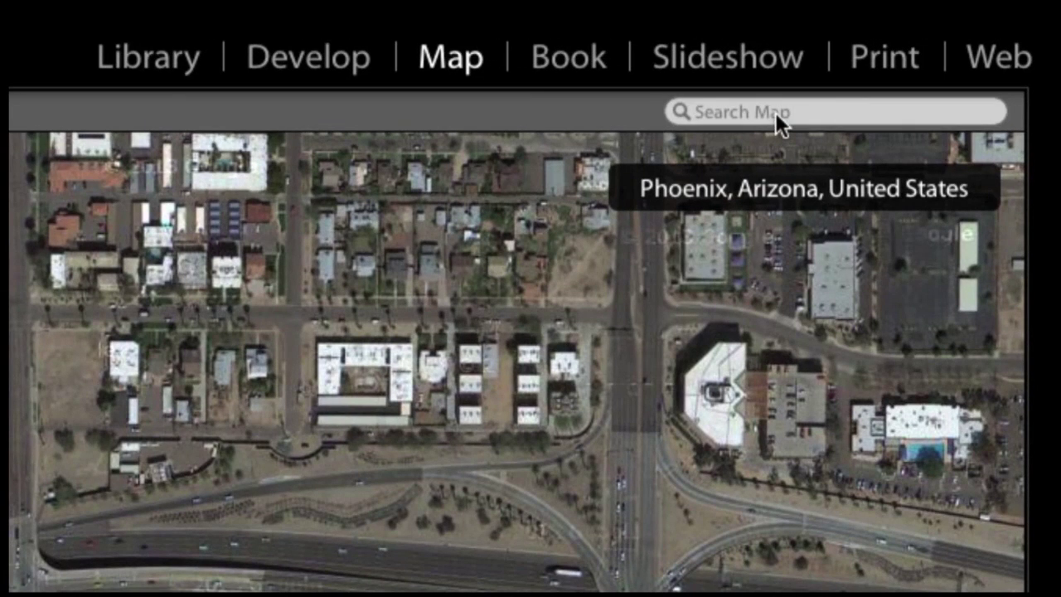
pyautogui.click(774, 112)
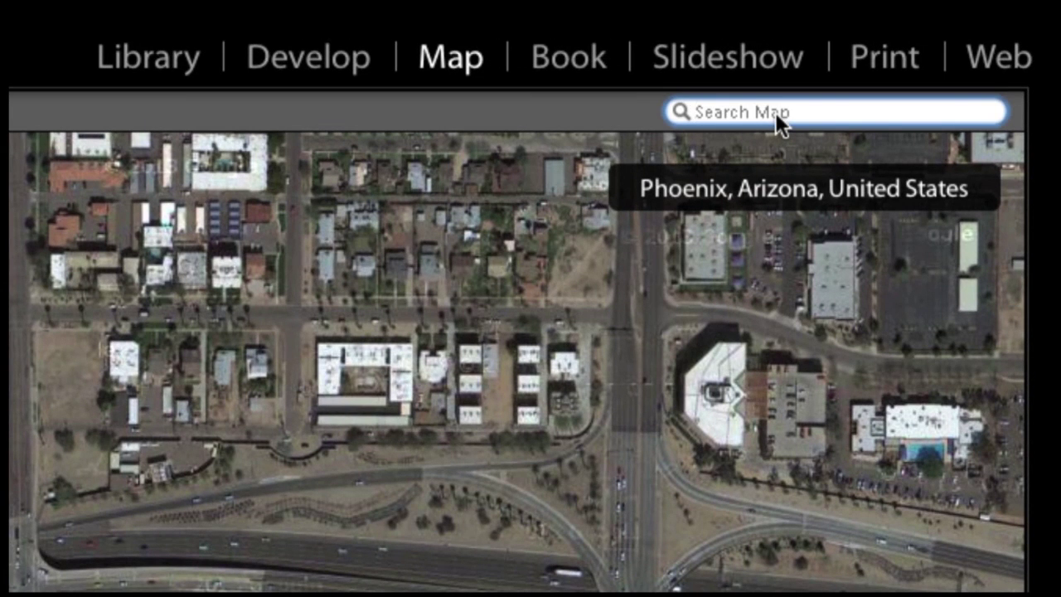
pyautogui.write('Airport hilton')
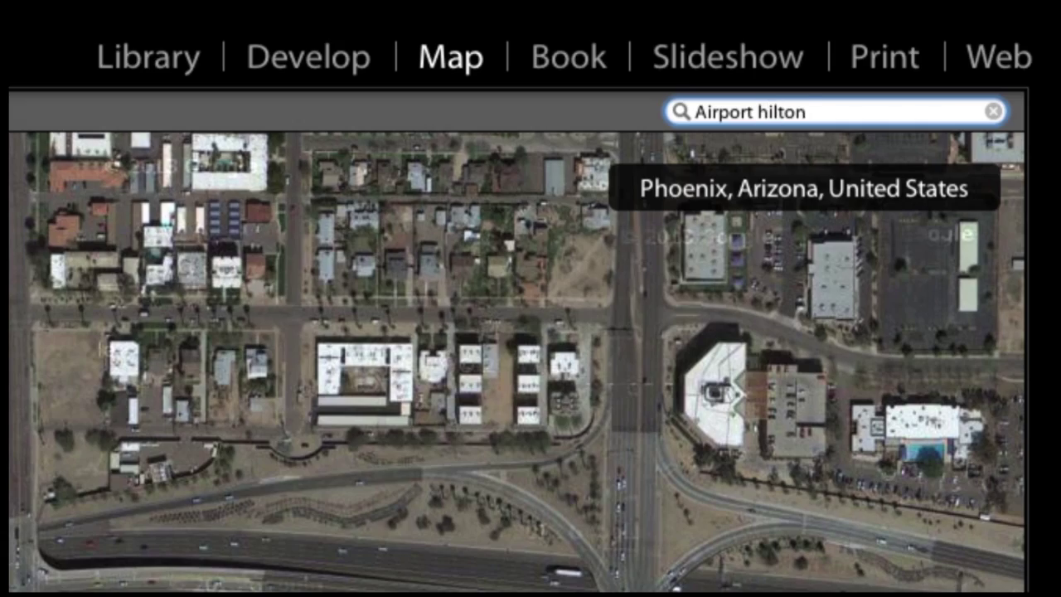
pyautogui.press('Return')
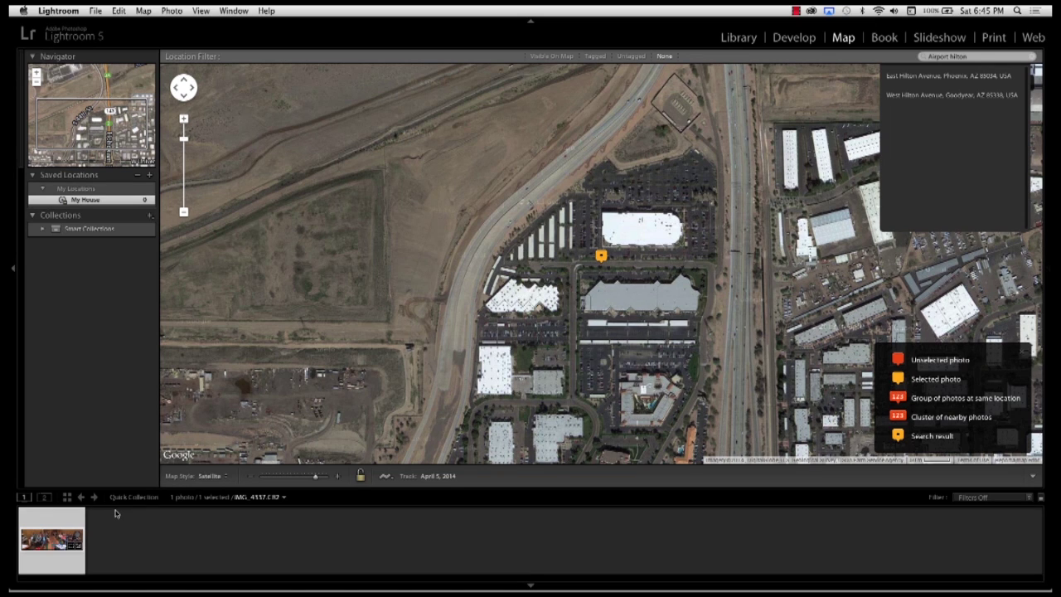
pyautogui.moveTo(50, 543)
pyautogui.mouseDown()
pyautogui.moveTo(142, 488)
pyautogui.moveTo(619, 301)
pyautogui.mouseUp()
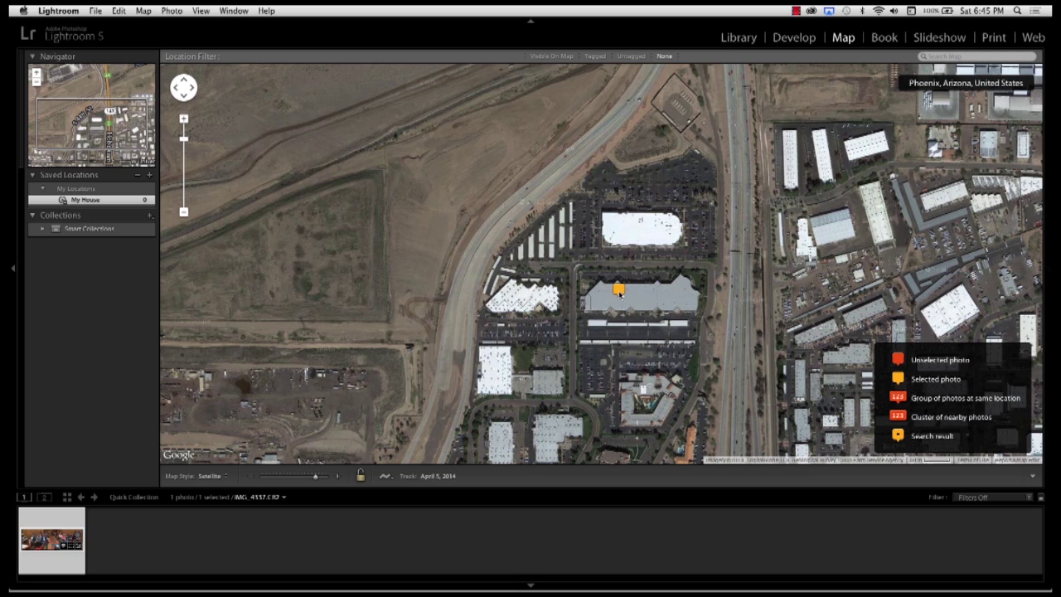
pyautogui.moveTo(619, 290)
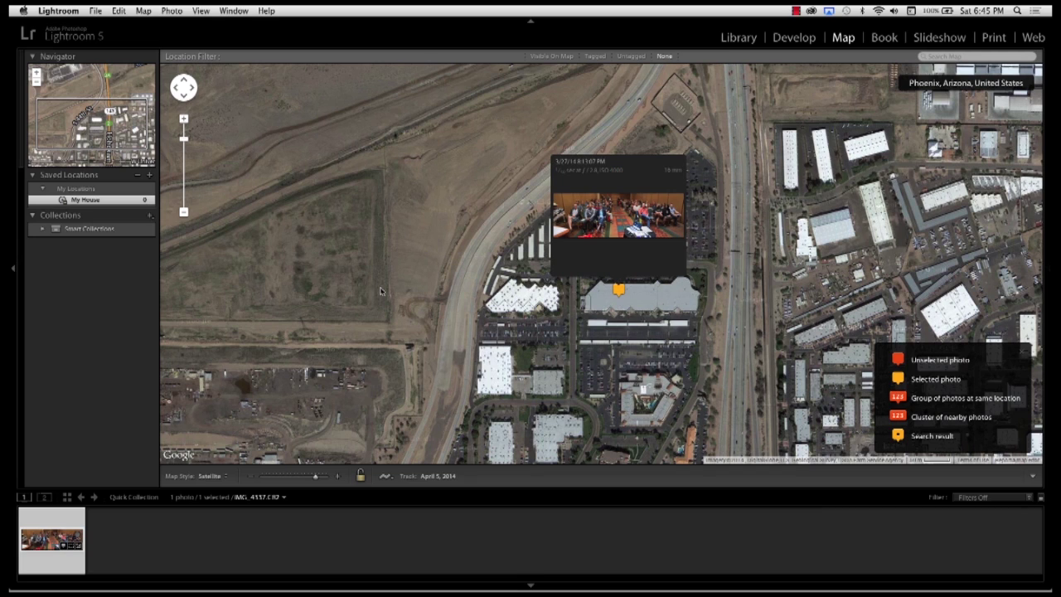
# Step: Examine the audience photo's EXIF metadata in the Library module, including its GPS coordinates
pyautogui.click(738, 38)
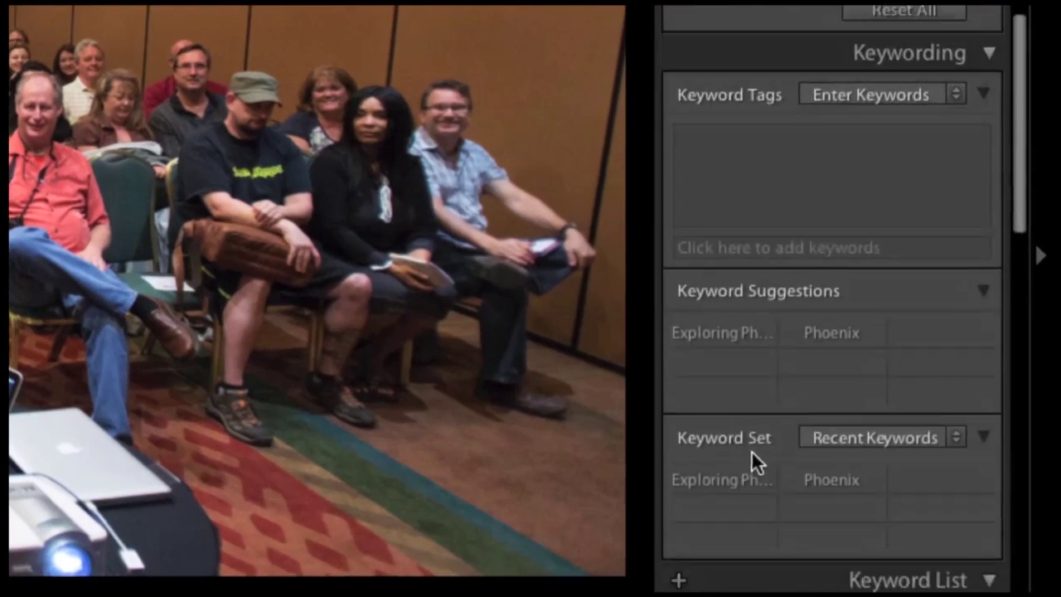
pyautogui.scroll(-3, 939, 465)
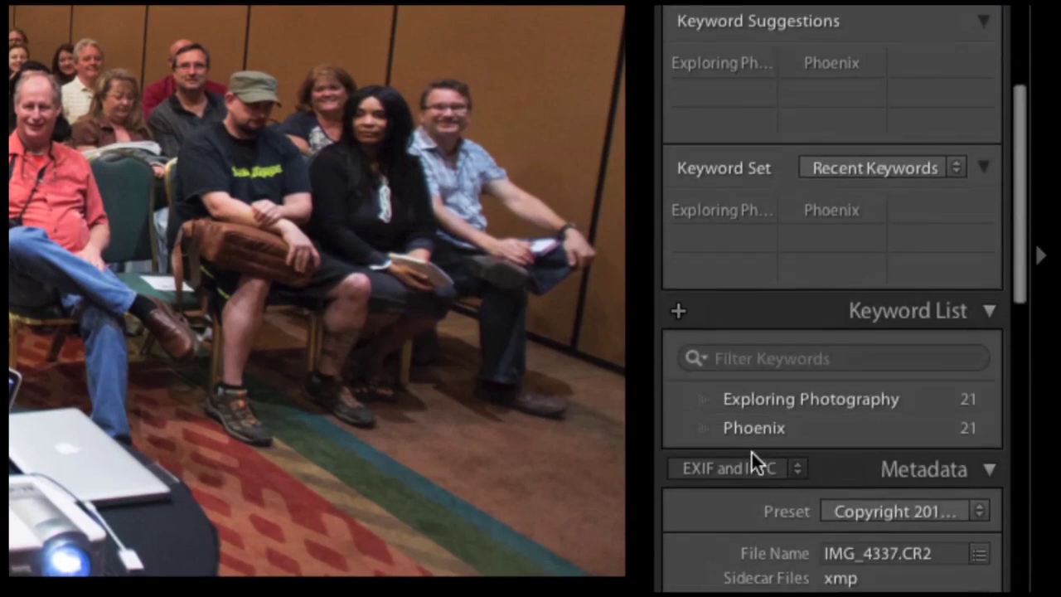
pyautogui.scroll(-10, 751, 450)
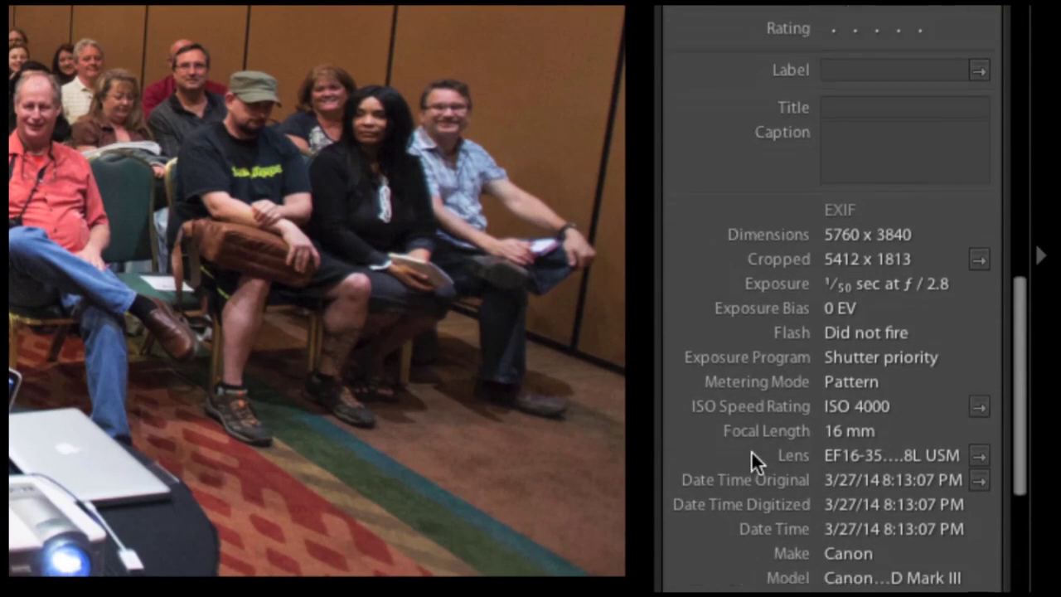
pyautogui.scroll(-4, 751, 454)
pyautogui.scroll(-3, 796, 547)
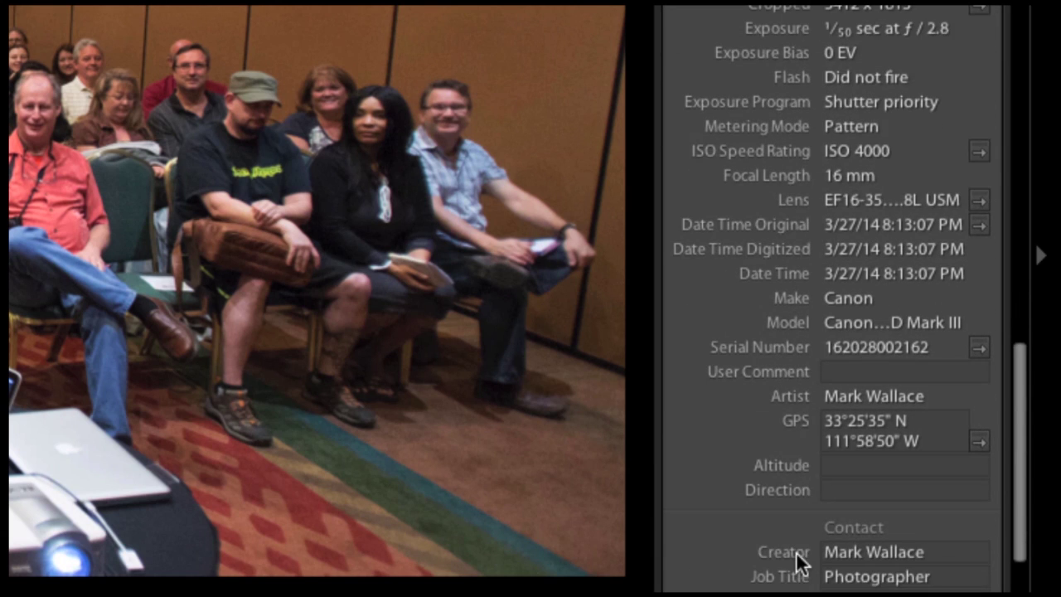